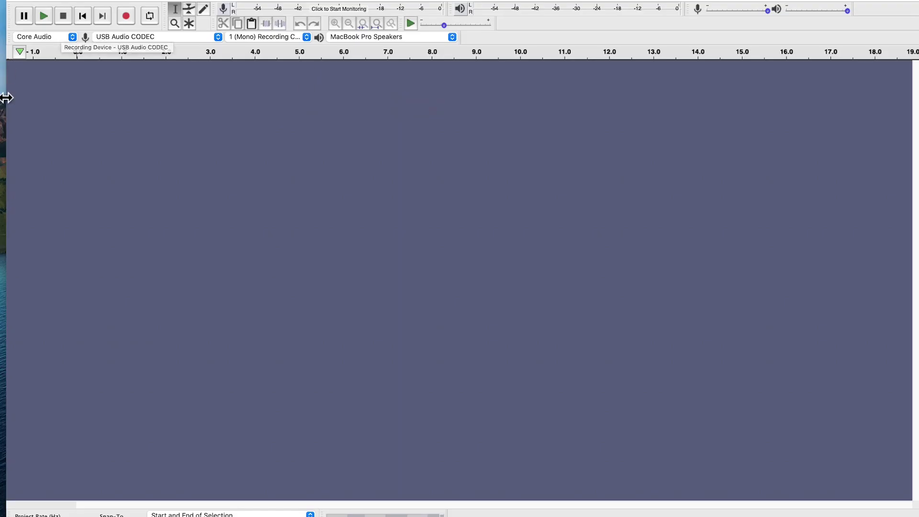
- Extend the window to the edge of the screen and choose Core Audio as the audio host
drag(7, 96, 2, 96)
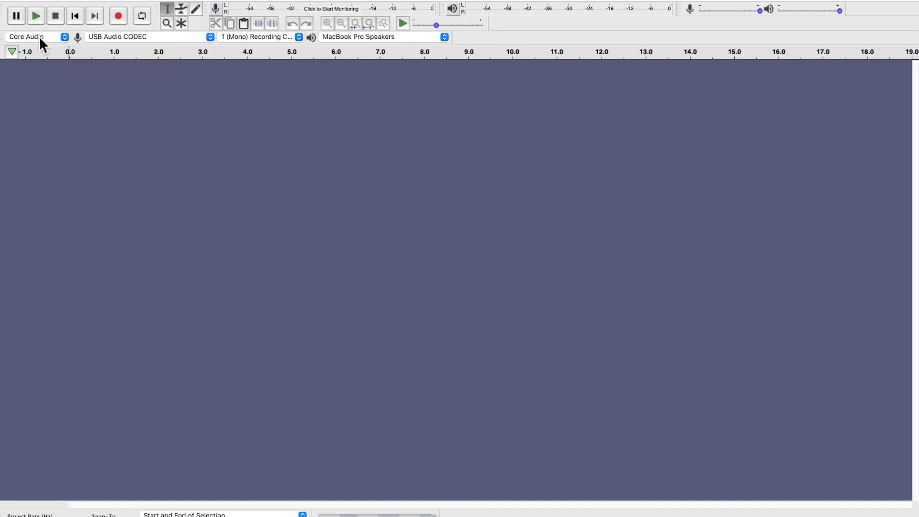
click(42, 37)
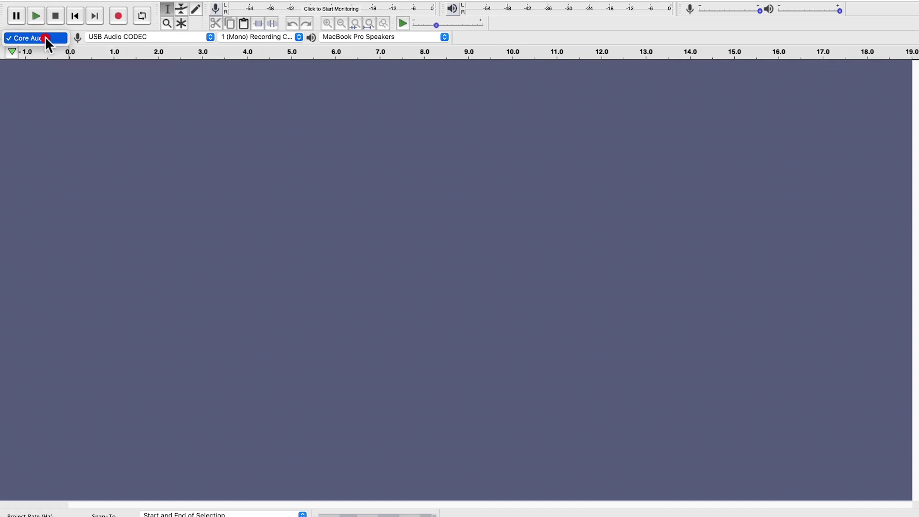
click(42, 37)
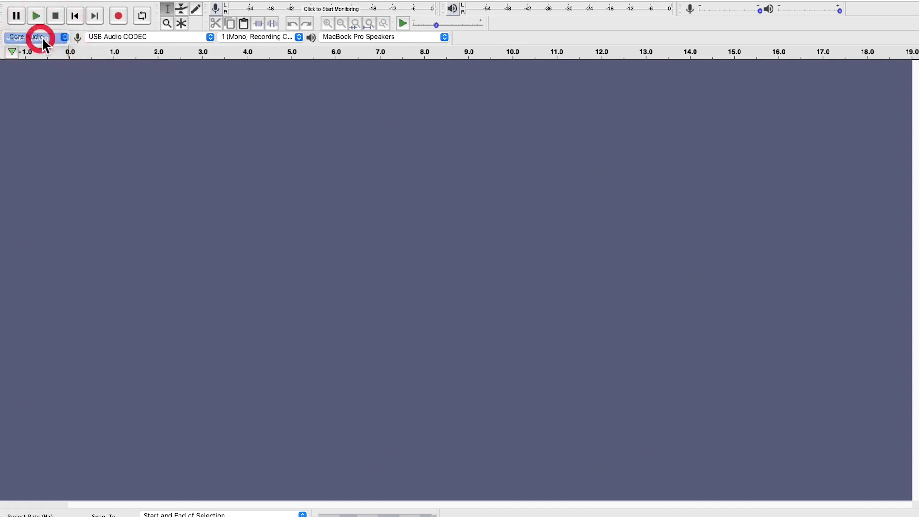
click(77, 40)
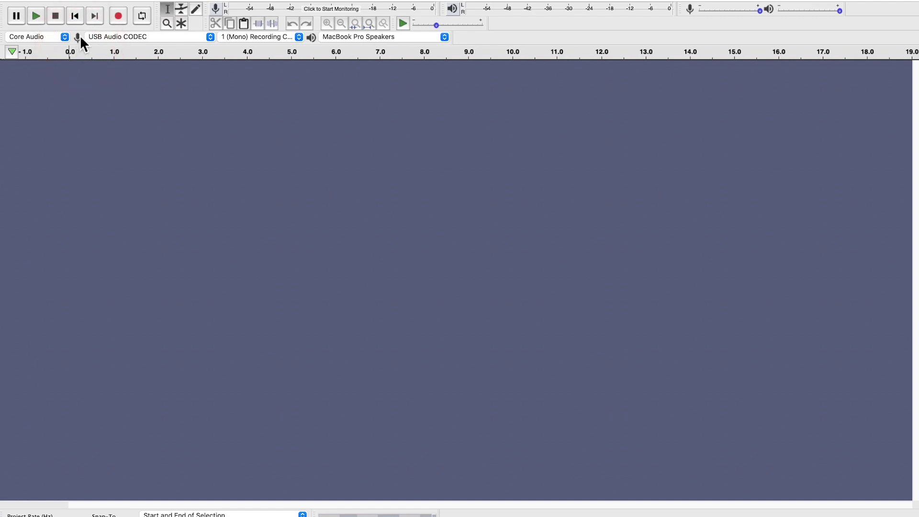
- Choose USB Audio CODEC as the recording device after briefly switching to MacBook Pro Microphone, keeping 1 (Mono) recording channel
click(113, 36)
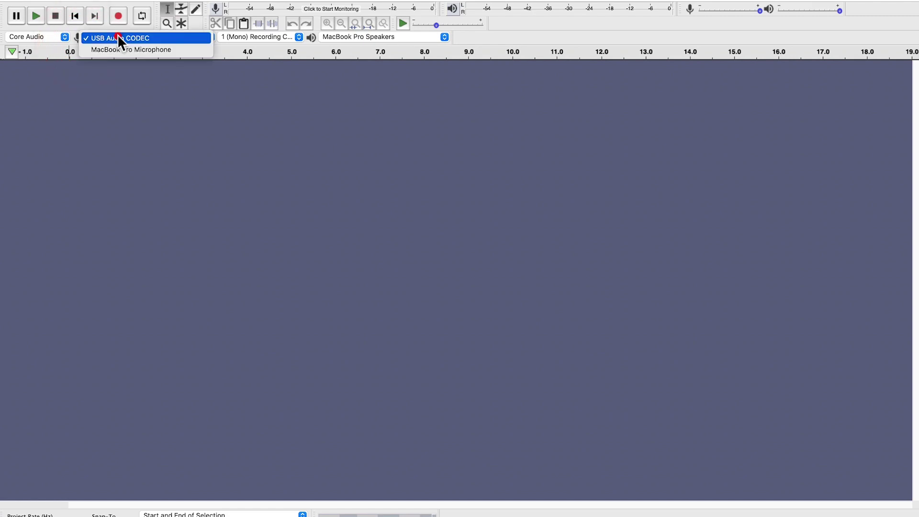
click(120, 51)
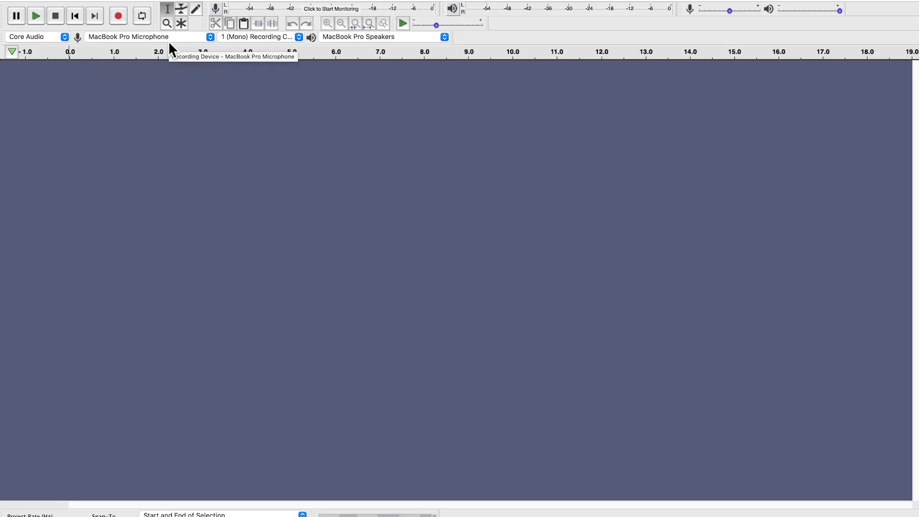
click(143, 37)
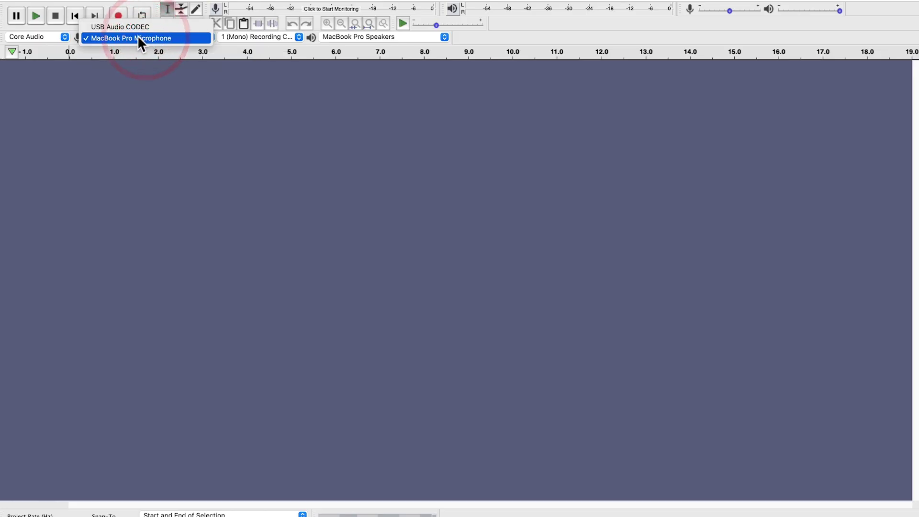
click(107, 26)
click(226, 35)
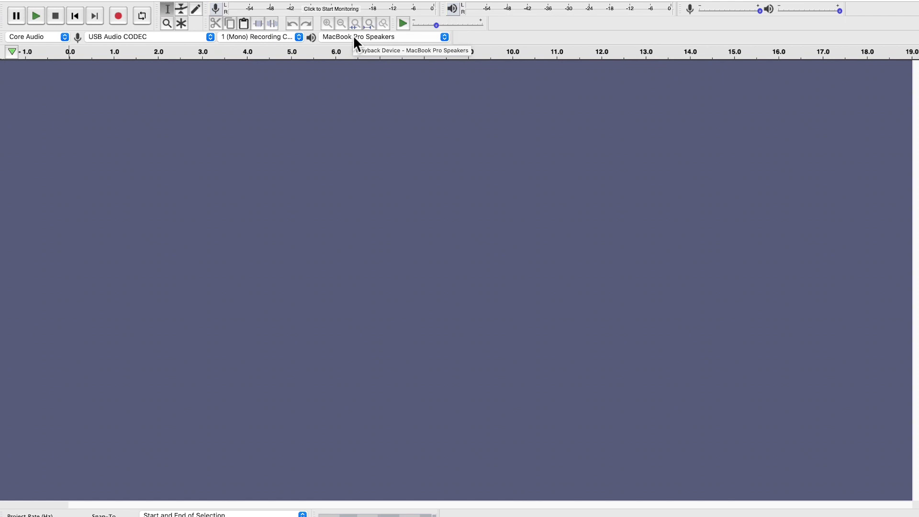
- Choose MacBook Pro Speakers as the playback device
click(383, 38)
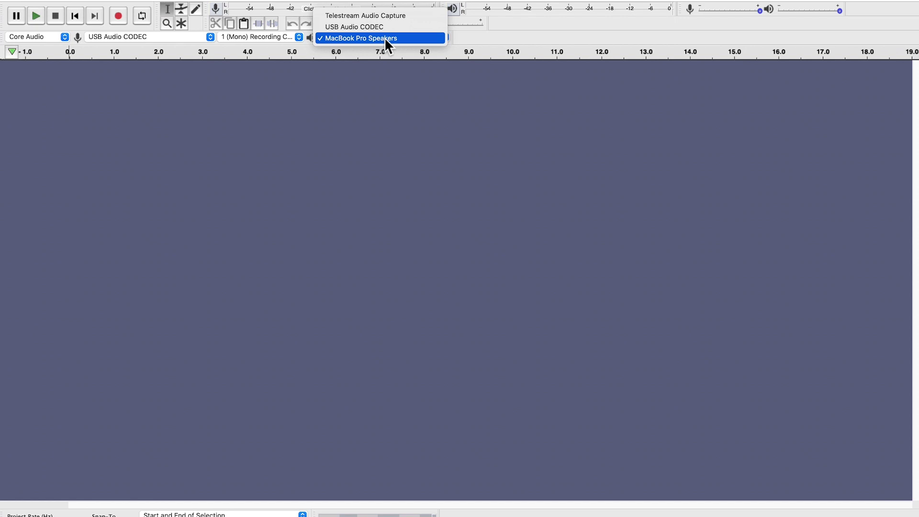
click(370, 37)
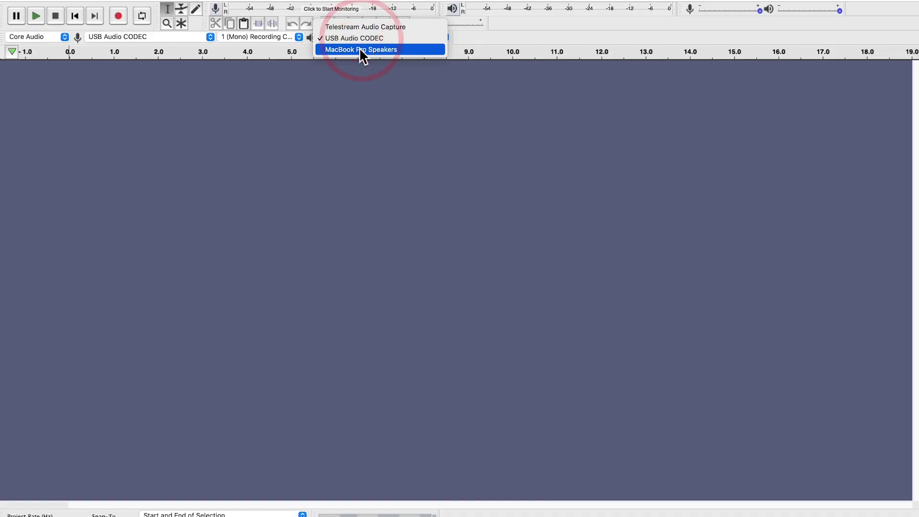
click(360, 48)
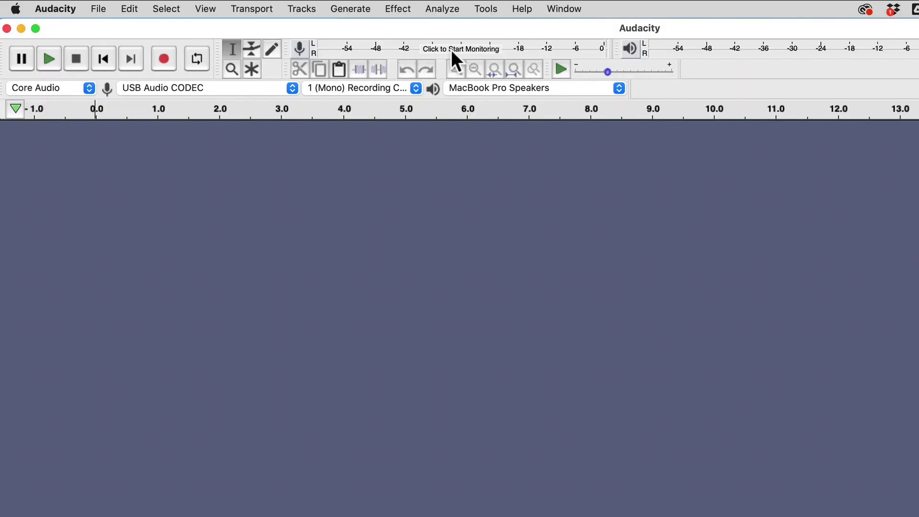
- Record a voice test clip about 14 seconds long with input level monitoring on, and play it back
click(465, 49)
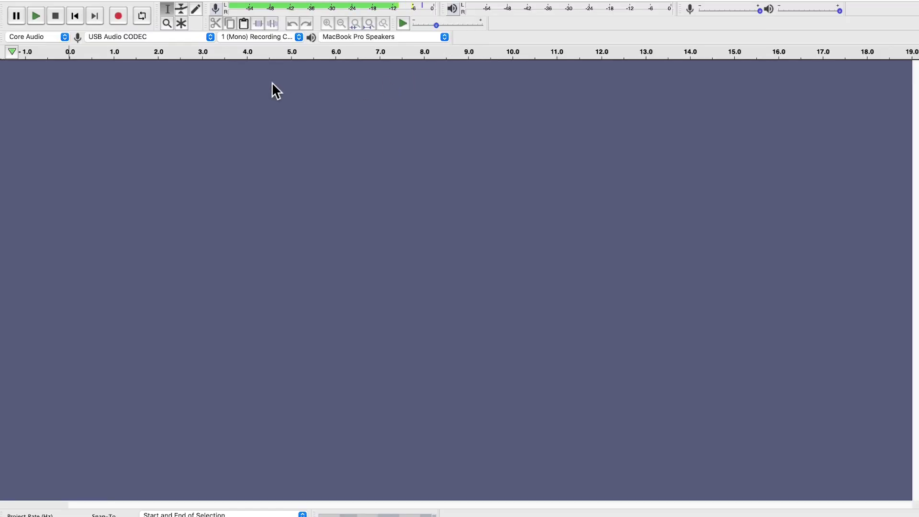
click(119, 16)
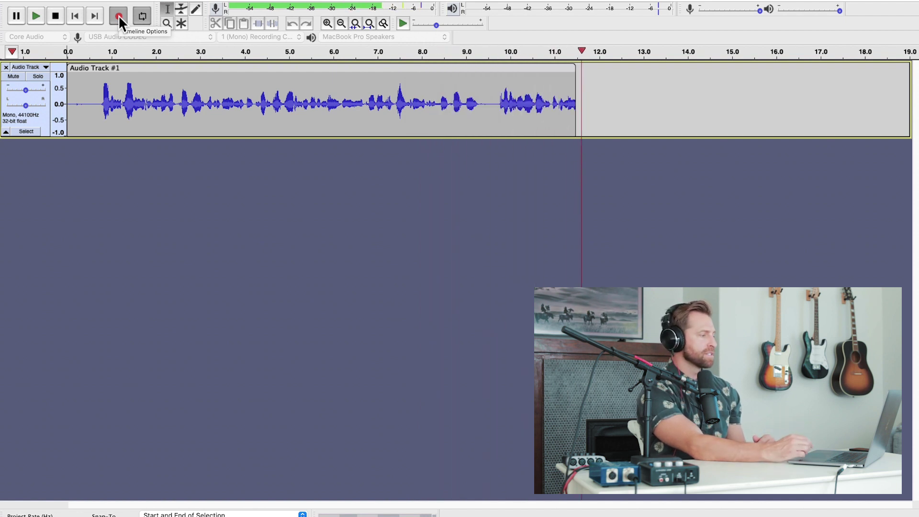
click(53, 15)
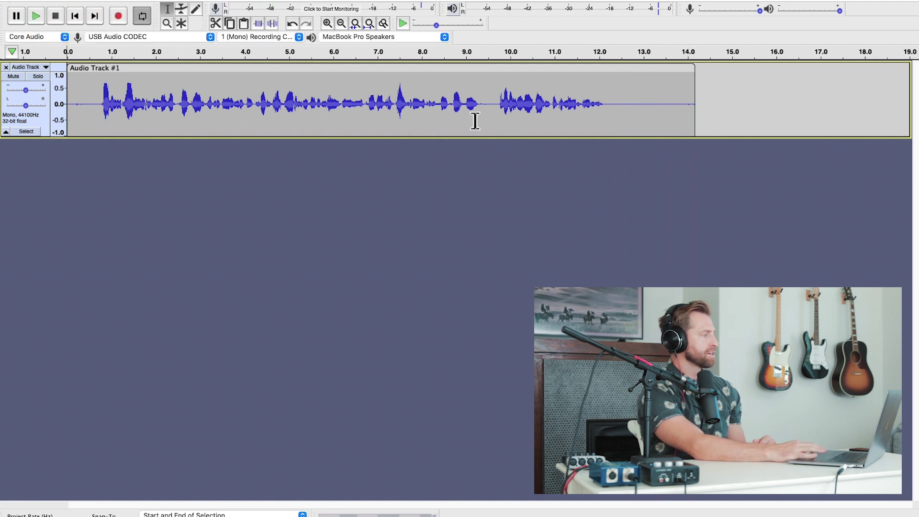
click(35, 15)
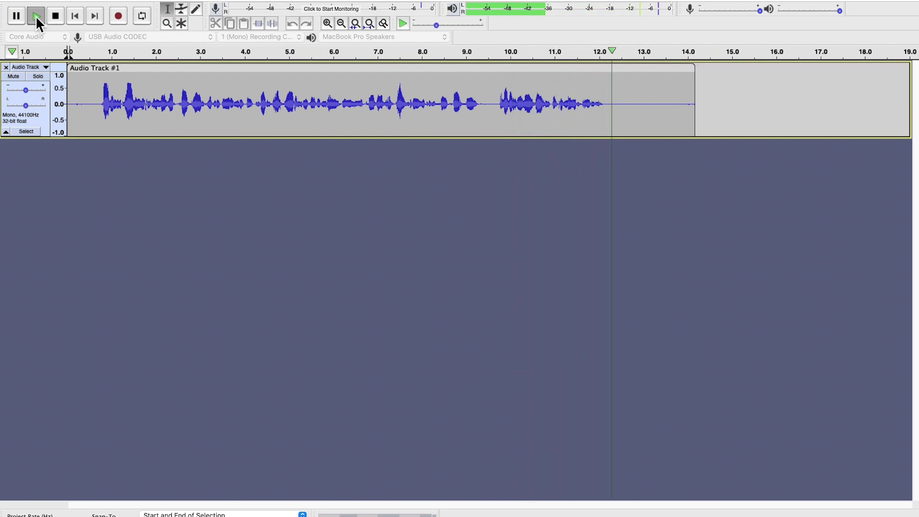
click(57, 15)
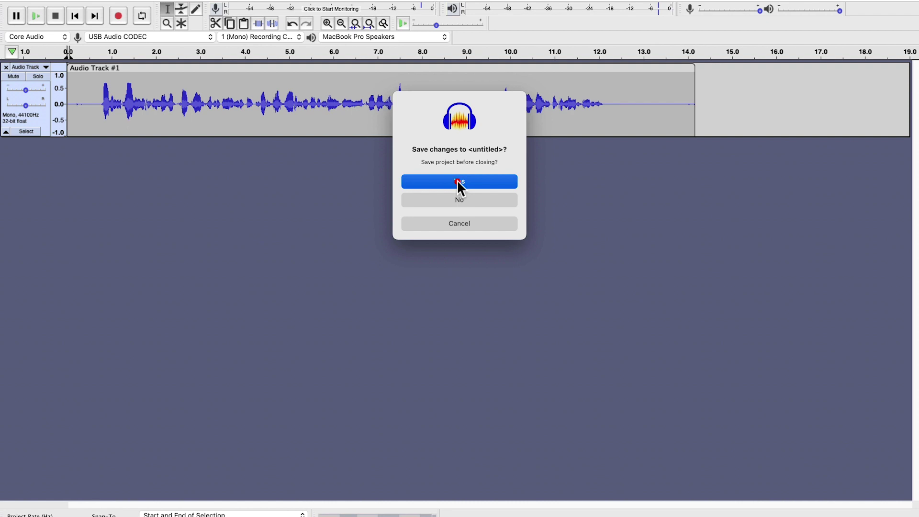
- Save the project on closing as "Audacity Audio Test" on the Desktop in the AUP3 project format
click(458, 181)
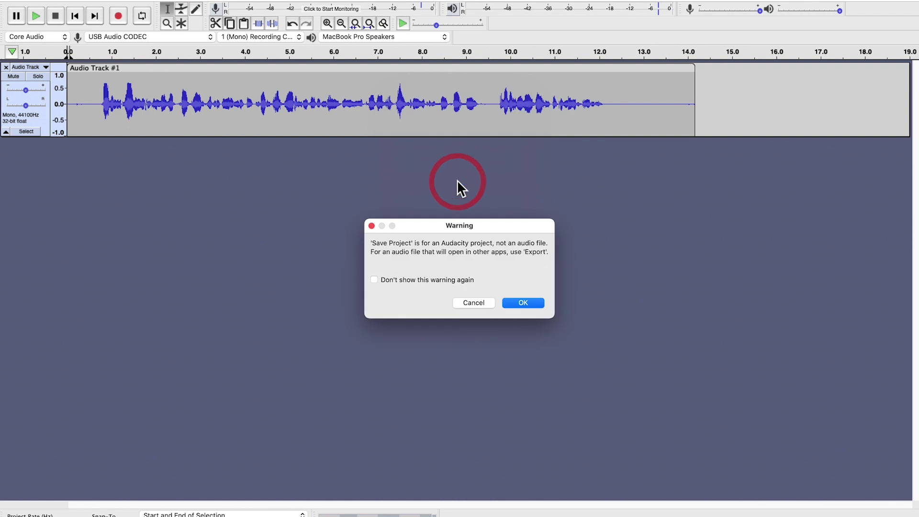
click(522, 303)
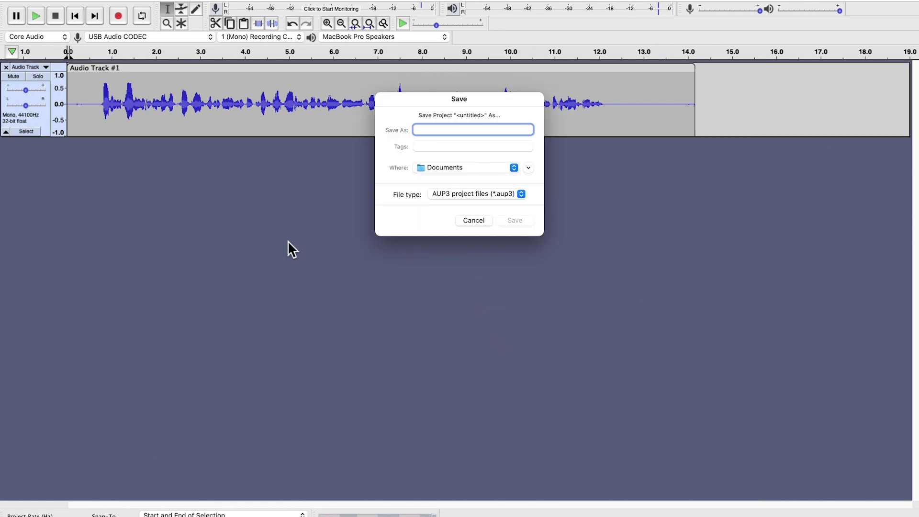
click(439, 171)
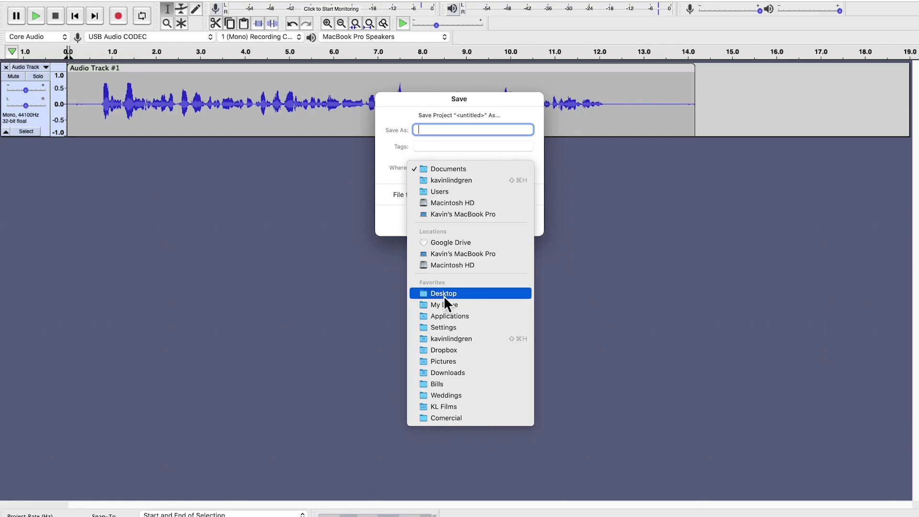
click(444, 294)
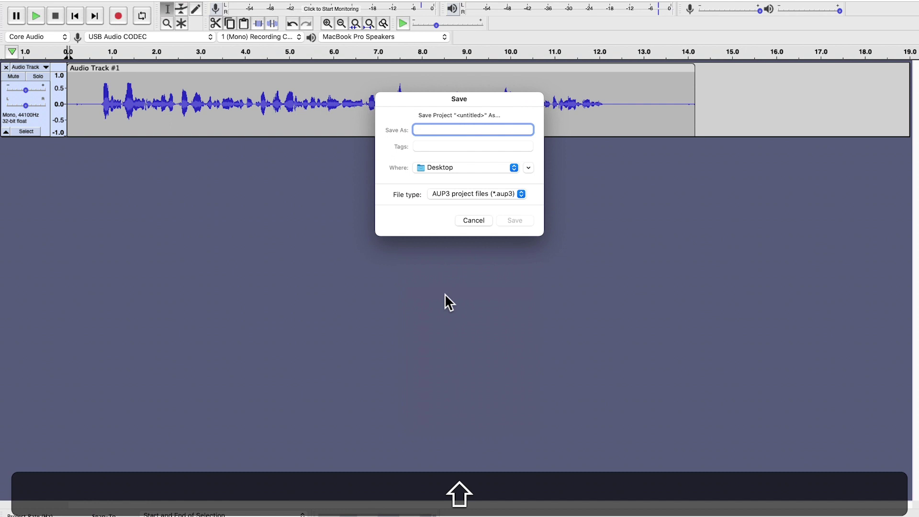
text(Audacity S)
key(BackSpace)
text(Audio Test)
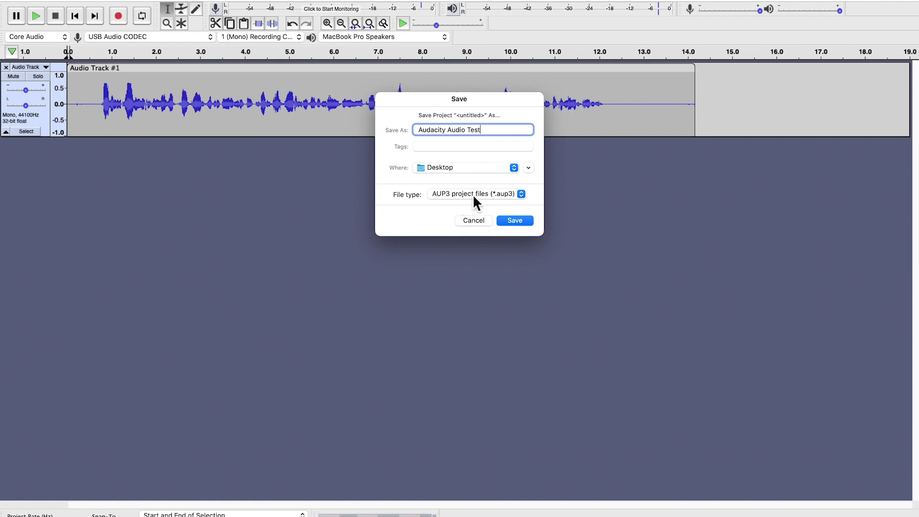
click(518, 220)
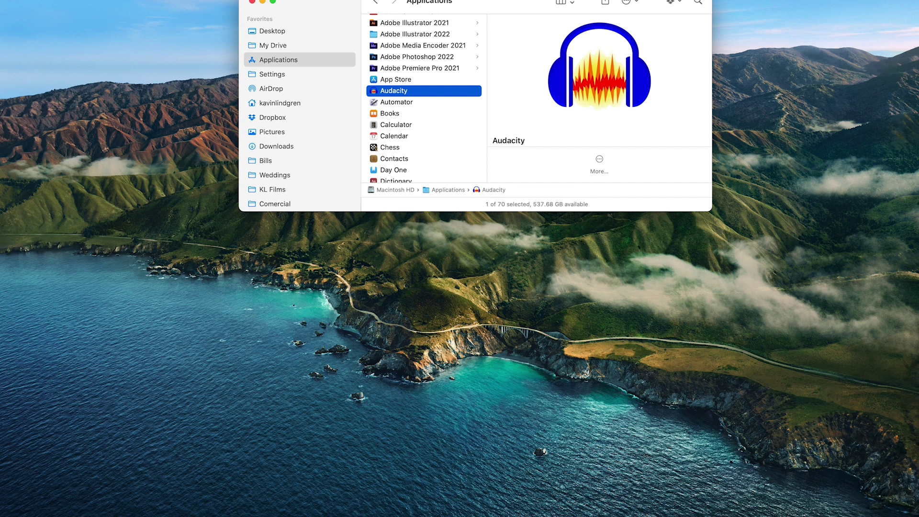
- Switch to GarageBand and create a new vocal recording project from the project templates
click(691, 2)
click(713, 75)
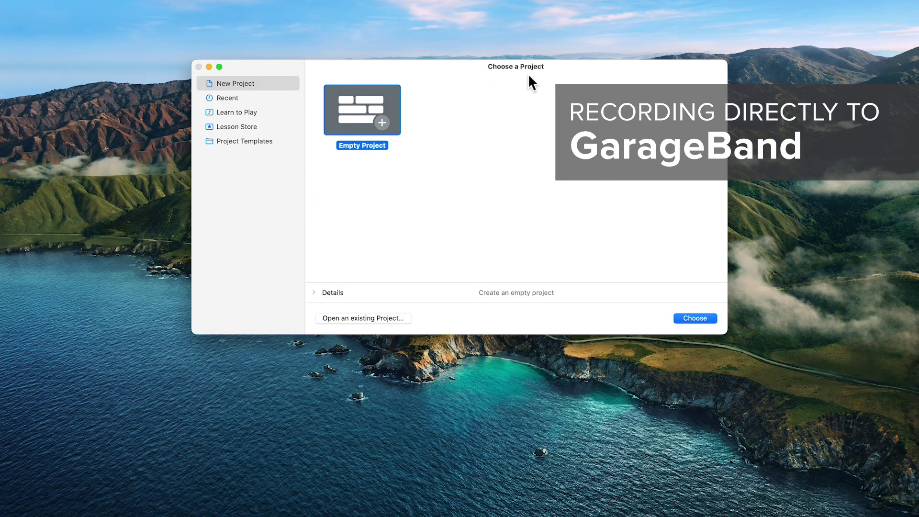
click(245, 141)
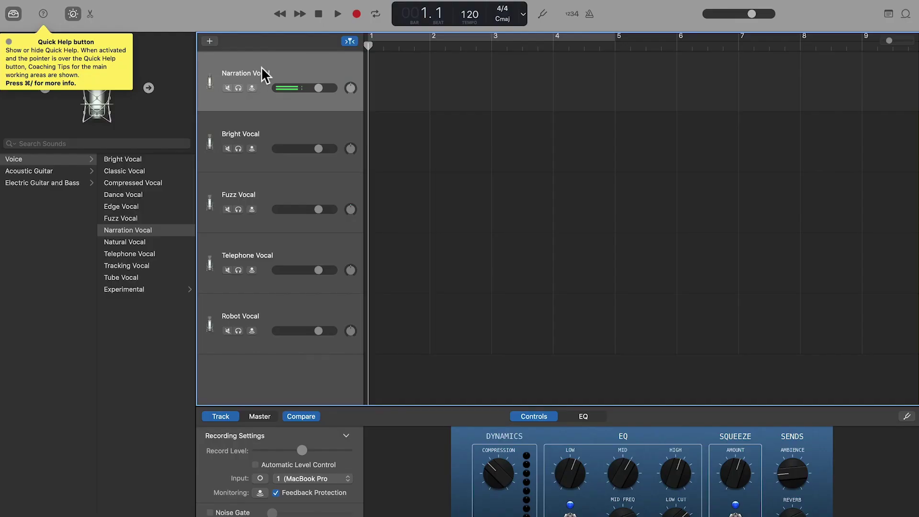
- Compare the Telephone Vocal and Narration Vocal tracks by selecting them in turn
click(291, 248)
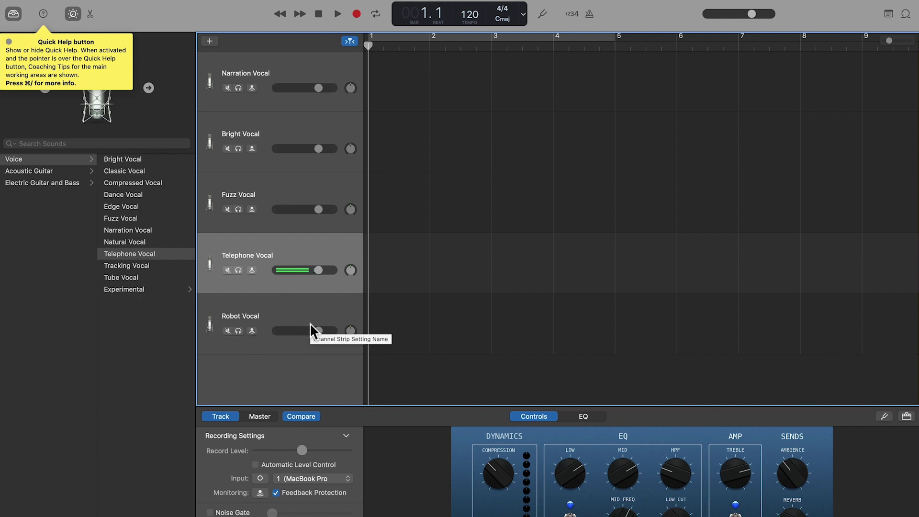
click(260, 72)
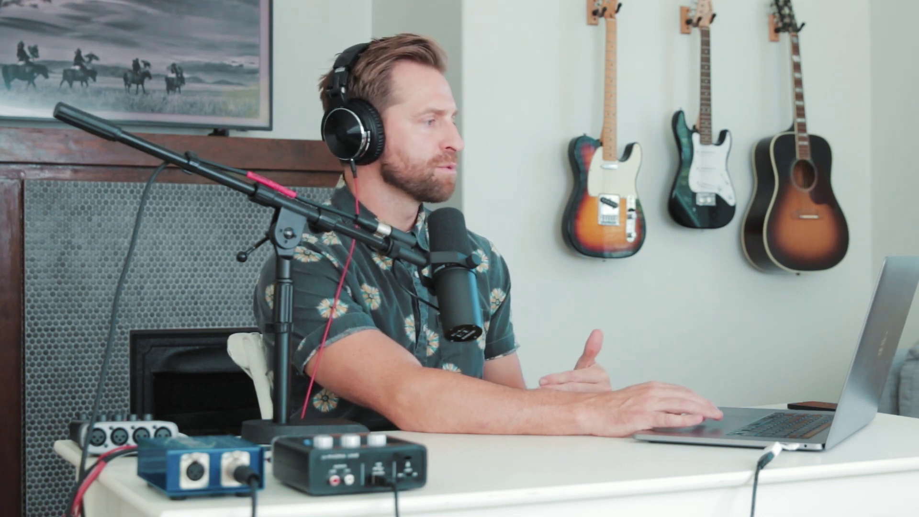
click(222, 82)
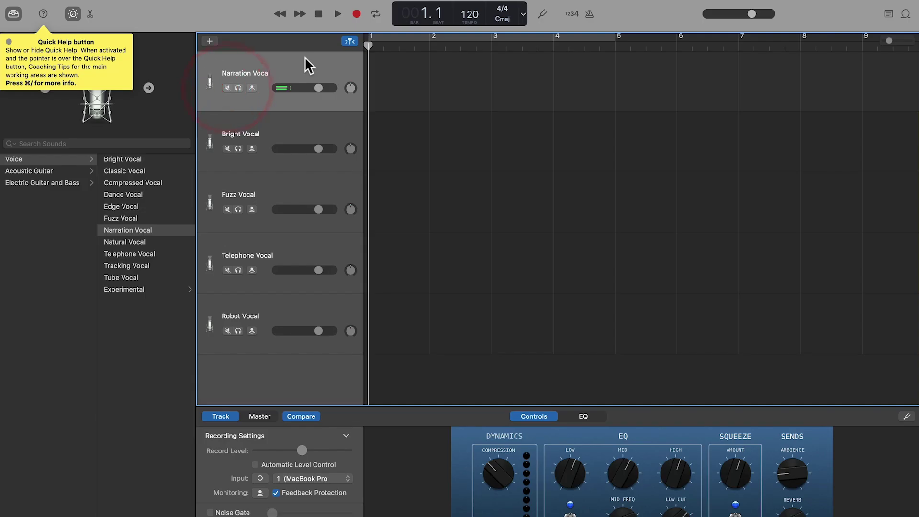
- Delete the Bright Vocal and Fuzz Vocal tracks
click(227, 149)
click(258, 129)
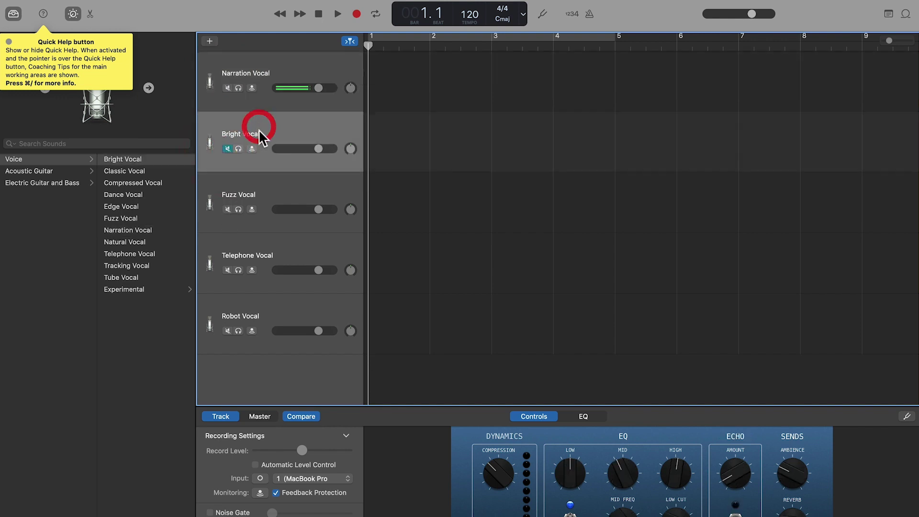
right_click(271, 130)
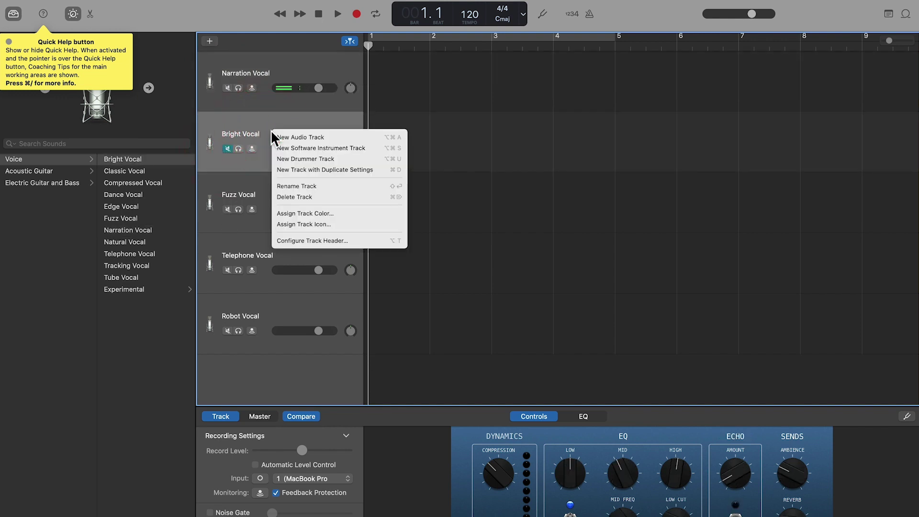
click(306, 197)
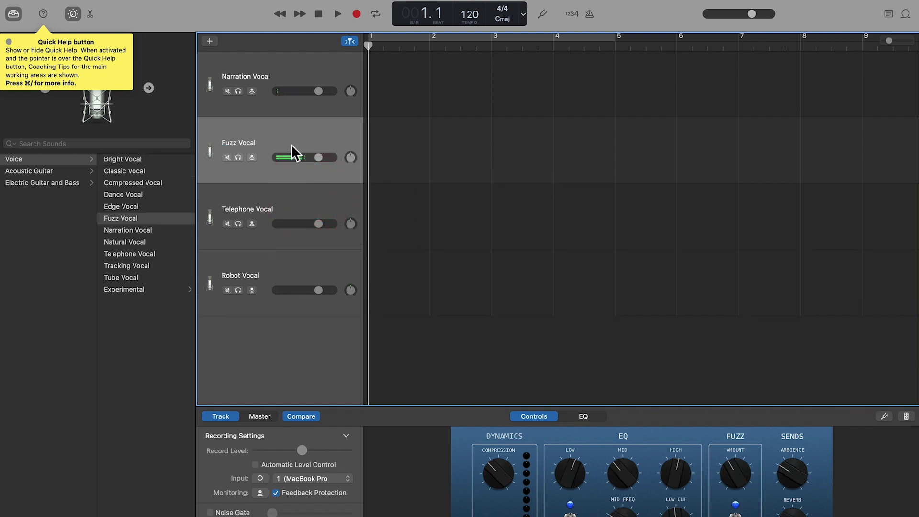
right_click(292, 145)
click(308, 212)
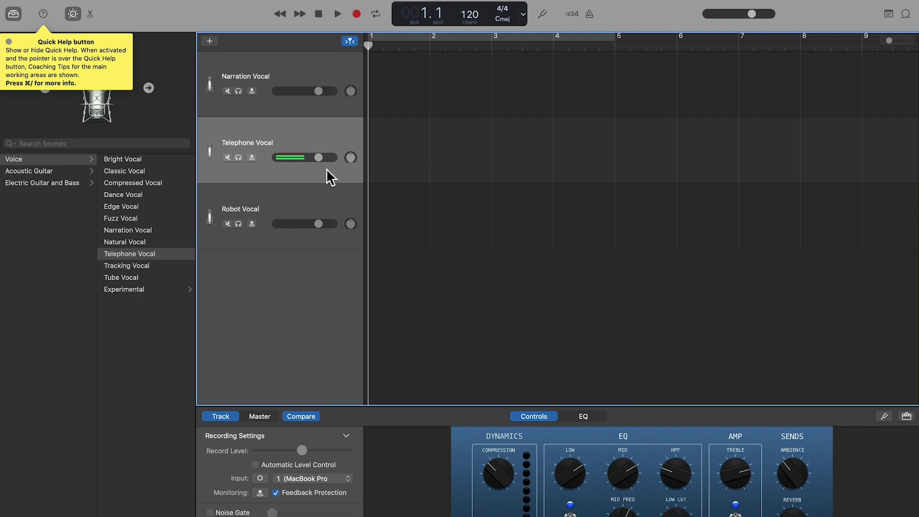
- Select the Narration Vocal track and check which recording inputs are available for it
drag(311, 158, 318, 158)
click(307, 70)
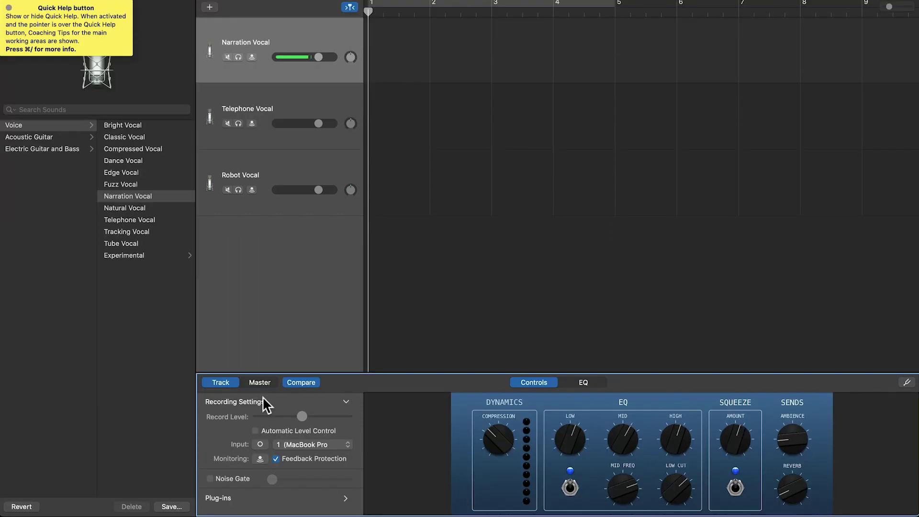
click(301, 444)
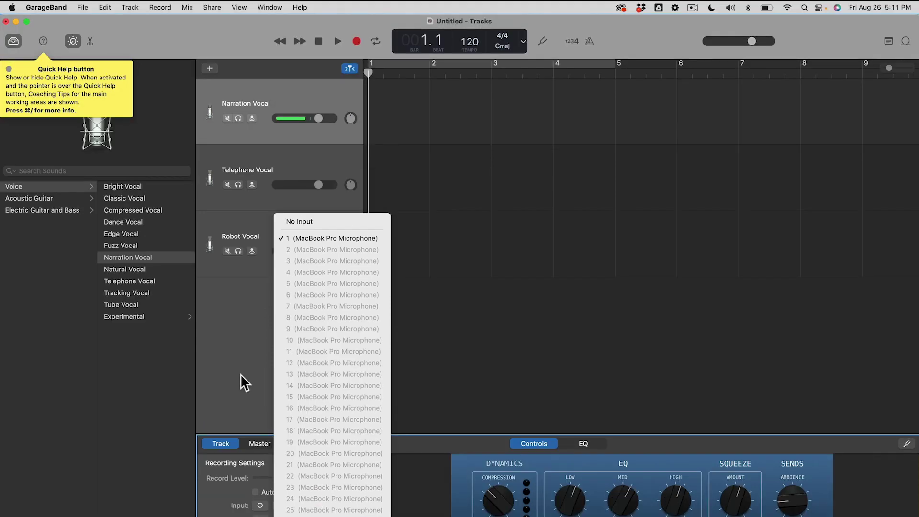
click(233, 233)
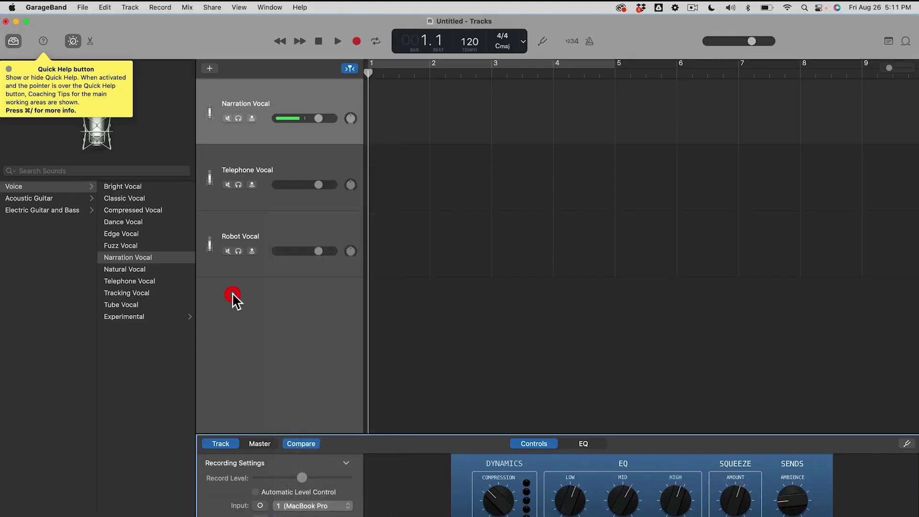
- In the audio preferences, set the output device to MacBook Pro Speakers and the input device to USB Audio CODEC
click(43, 6)
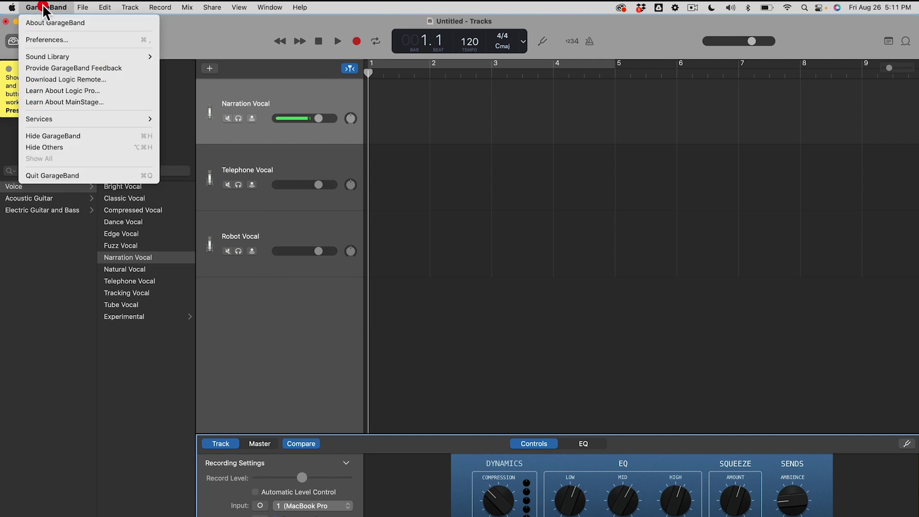
click(48, 34)
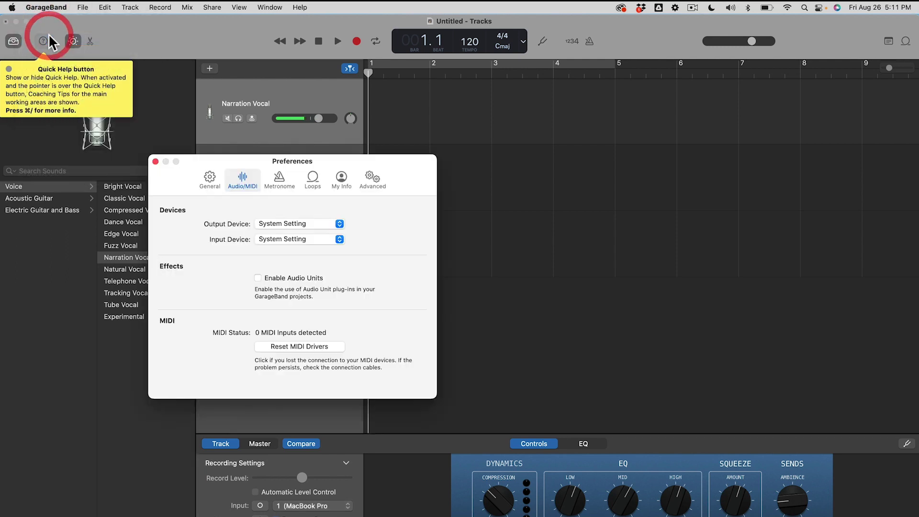
click(204, 183)
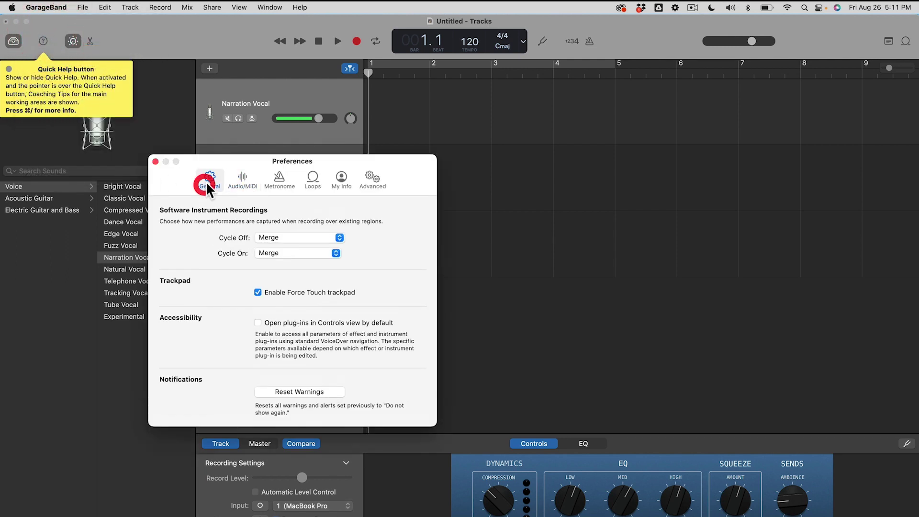
click(242, 177)
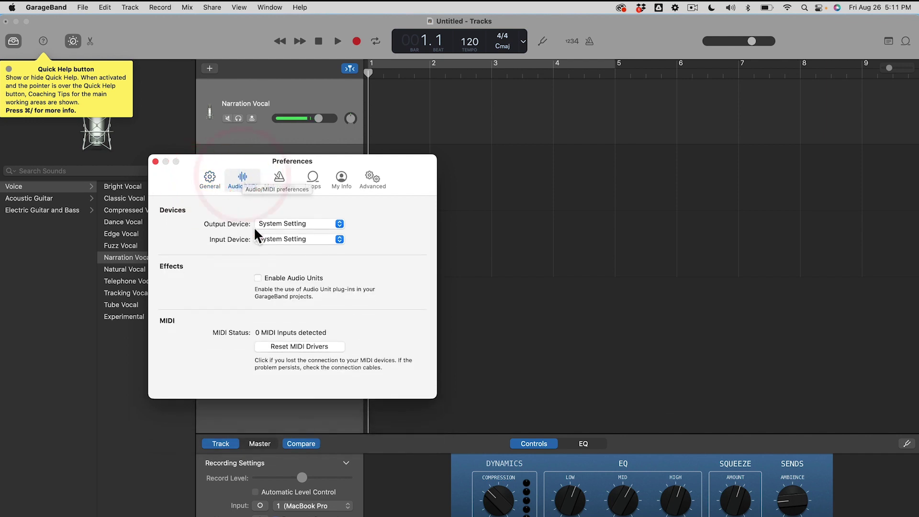
click(289, 222)
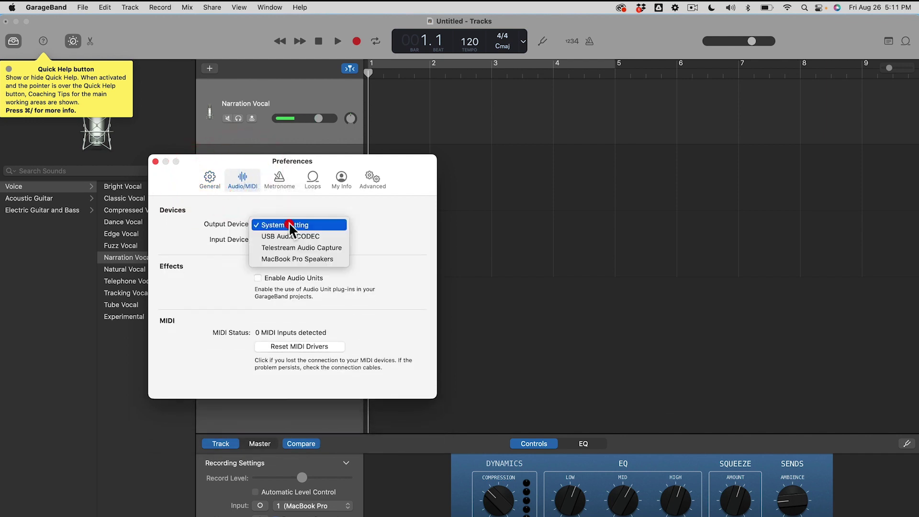
click(290, 259)
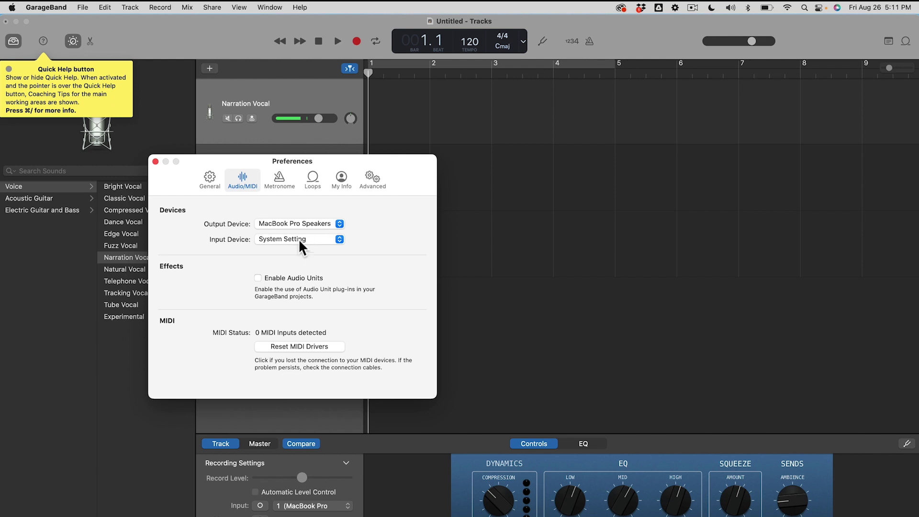
click(265, 236)
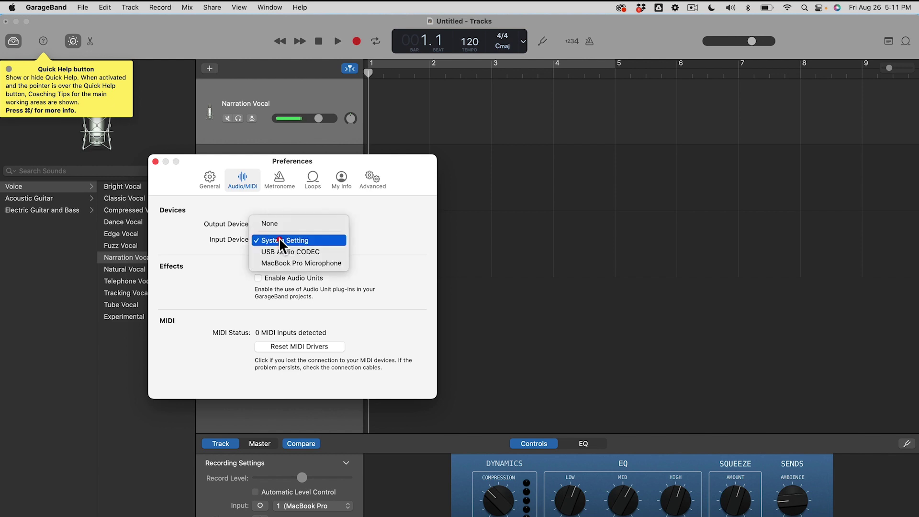
click(311, 252)
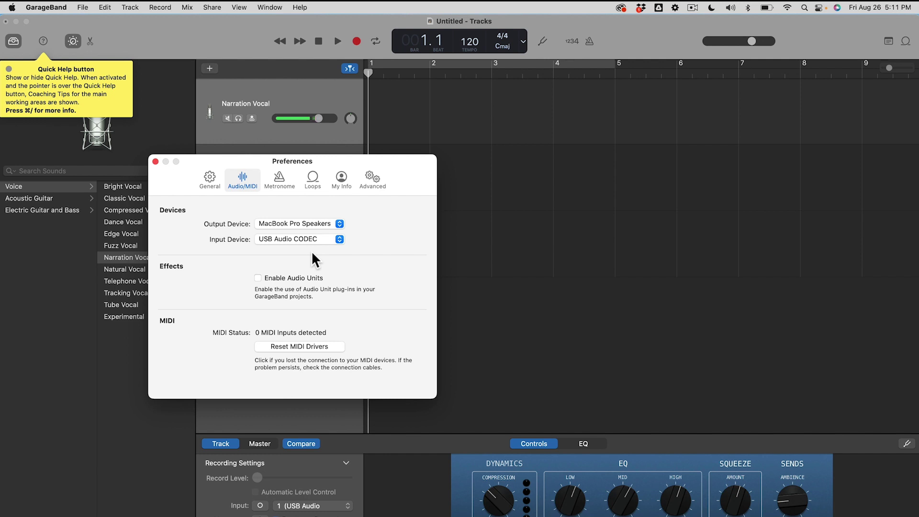
click(155, 162)
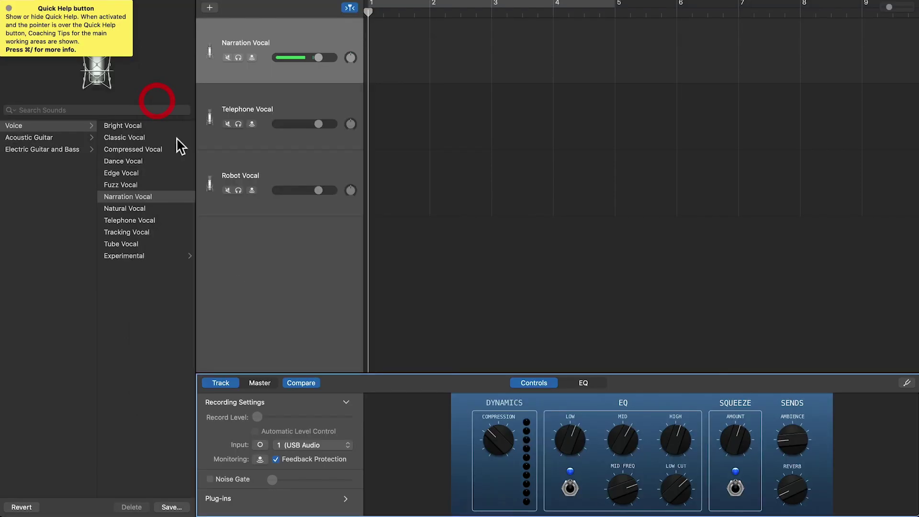
- Check the recording inputs offered for the Narration Vocal track and keep input 1 (USB Audio CODEC)
click(308, 446)
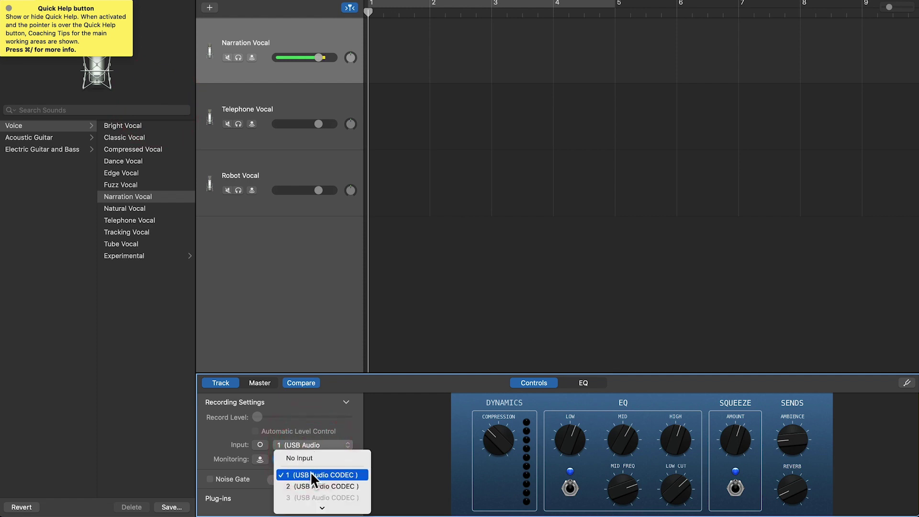
key(Escape)
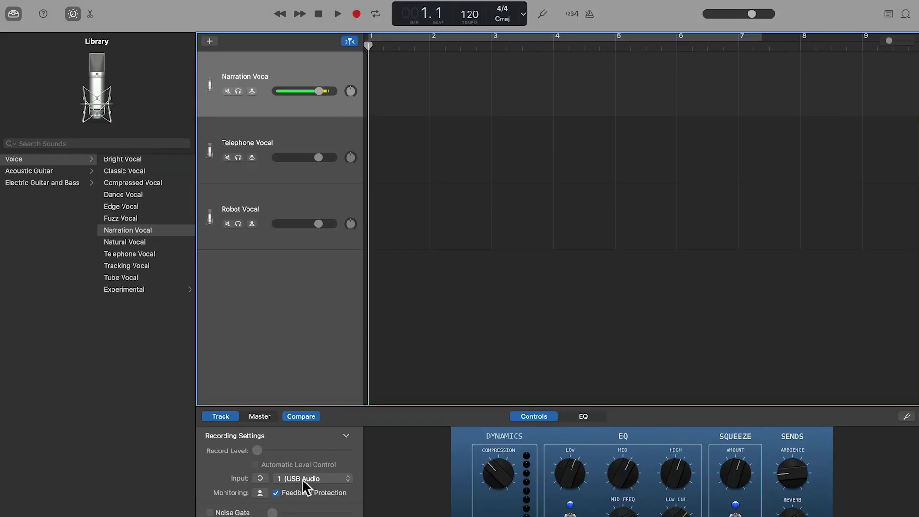
click(320, 478)
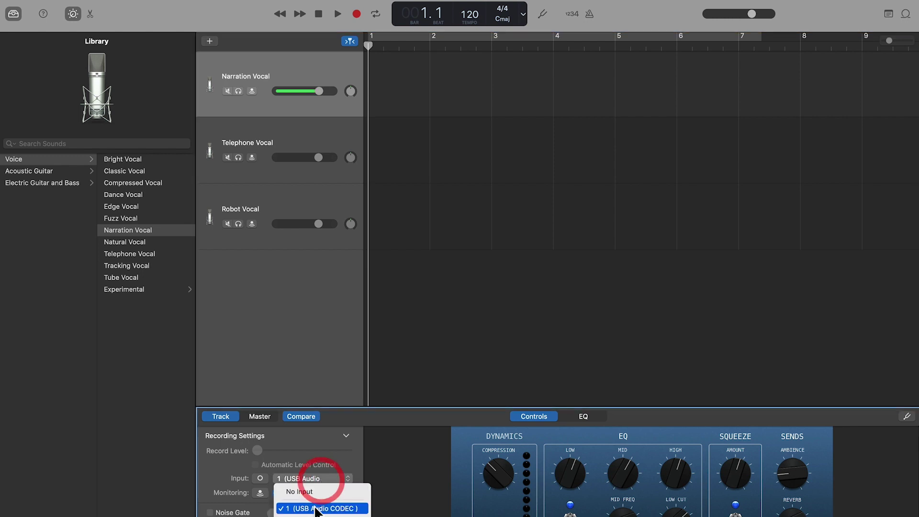
click(313, 440)
- Compare the microphone signal on the Narration Vocal, Telephone Vocal and Robot Vocal tracks by selecting them in turn
click(273, 59)
click(283, 128)
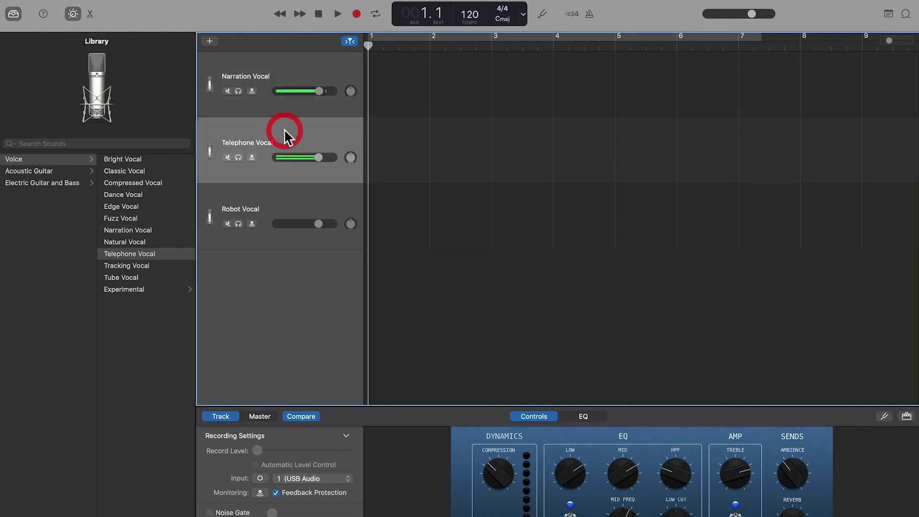
click(284, 199)
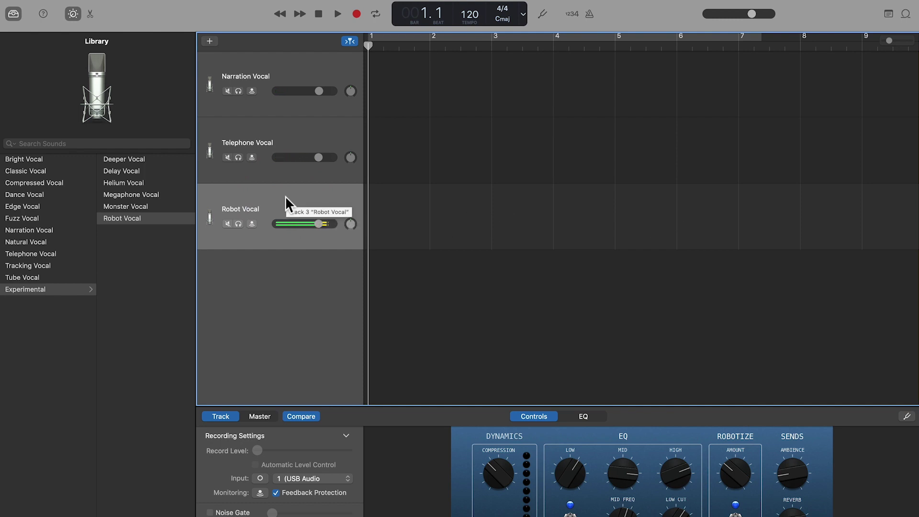
- Try the Narration Vocal track's volume control and record a short voice take on that track
click(295, 70)
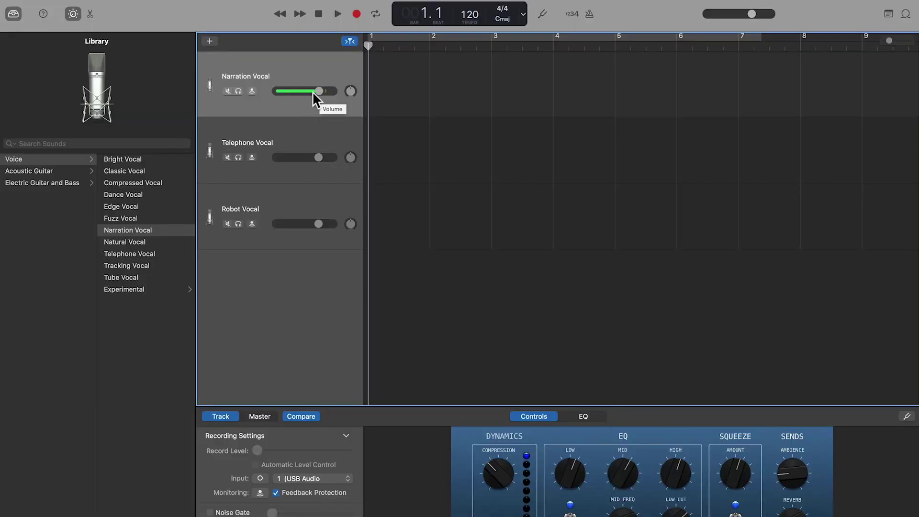
mouse_move(321, 91)
mouse_down()
mouse_move(340, 90)
mouse_move(305, 88)
mouse_up()
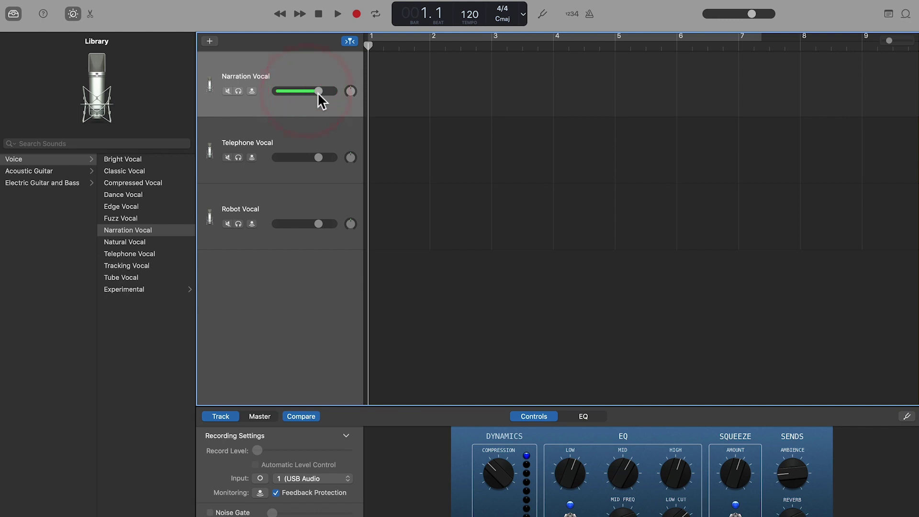
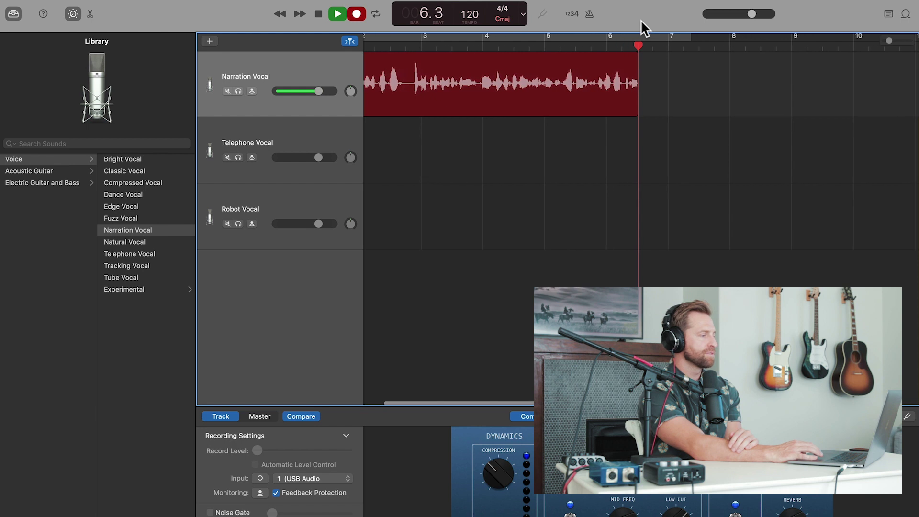
click(318, 13)
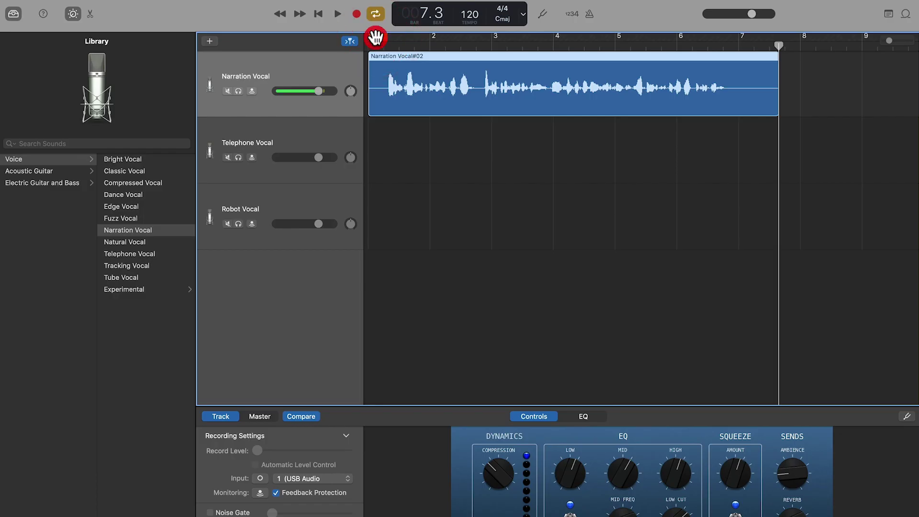
- Try out the cycle region over the recorded take, resizing it to start near bar 2 and end shortly past bar 3
click(375, 37)
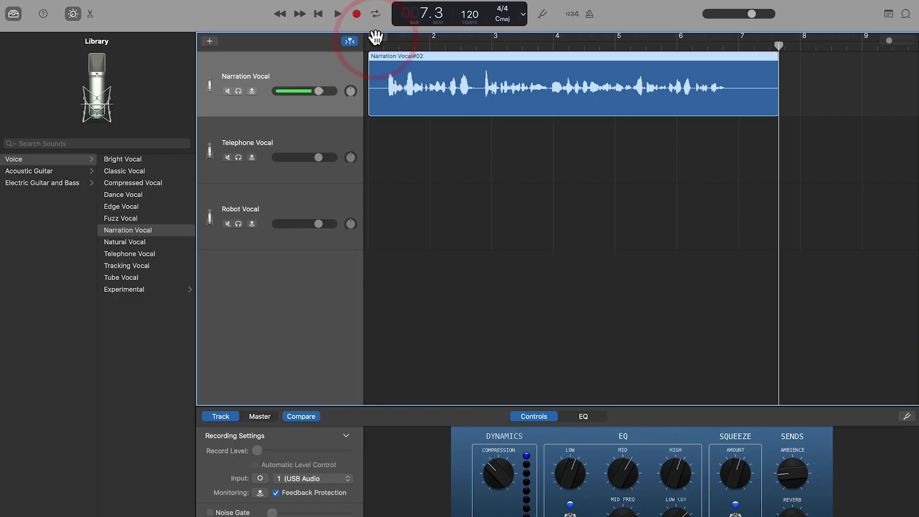
click(376, 46)
click(376, 15)
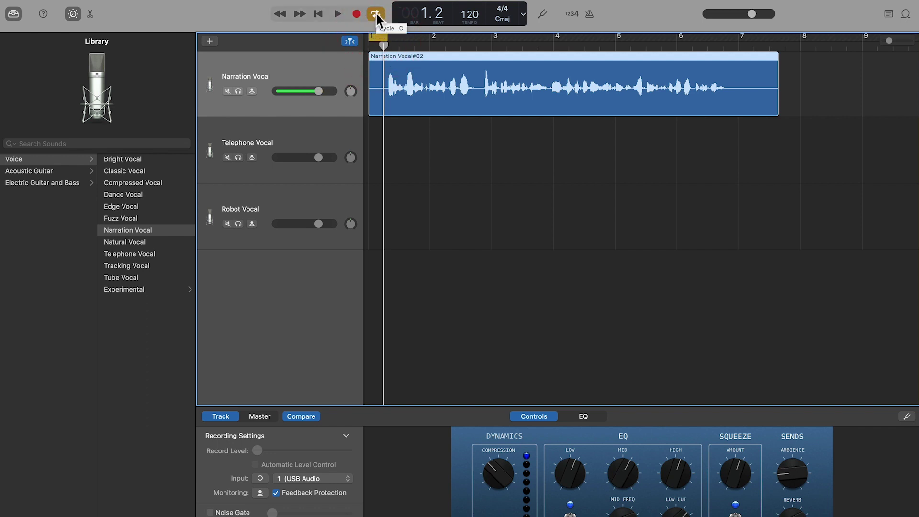
drag(384, 40, 729, 60)
drag(376, 44, 435, 42)
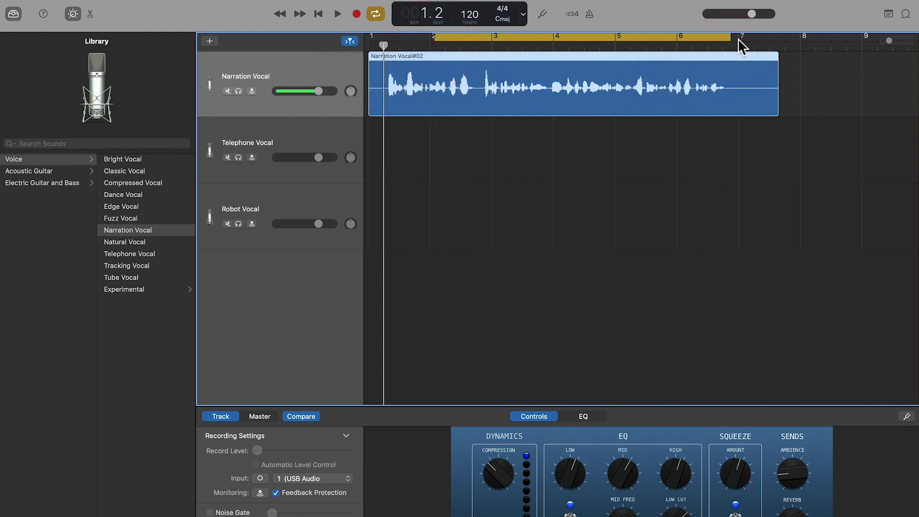
drag(729, 39, 514, 35)
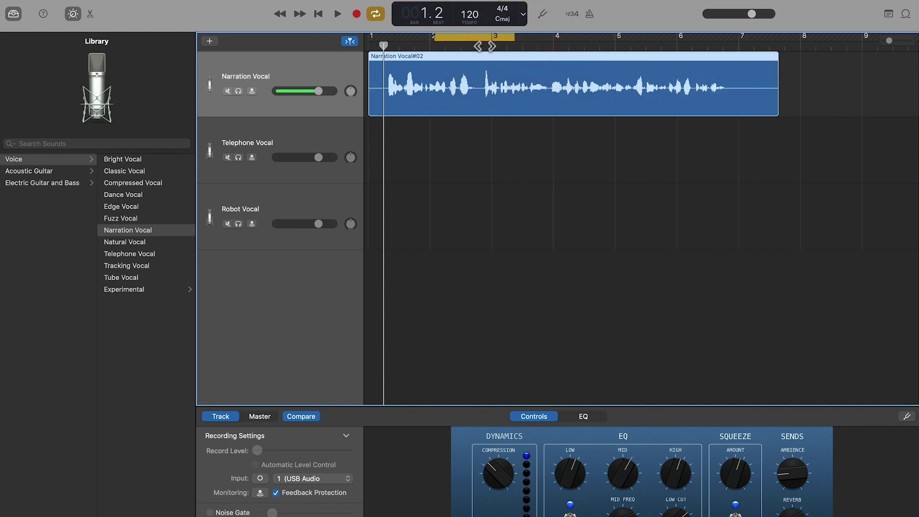
- Turn off the cycle region and play back the recorded Narration Vocal take
mouse_move(380, 45)
mouse_down()
mouse_move(515, 42)
mouse_move(380, 42)
mouse_up()
click(379, 41)
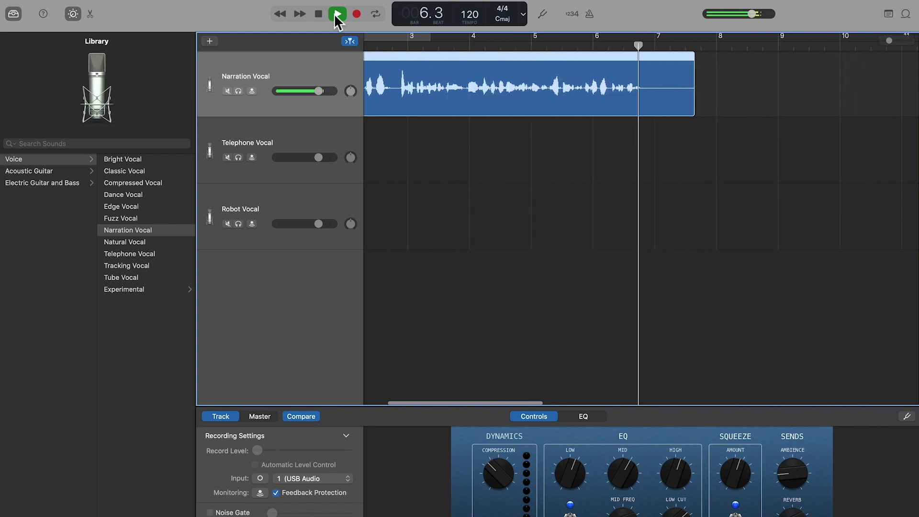
click(334, 13)
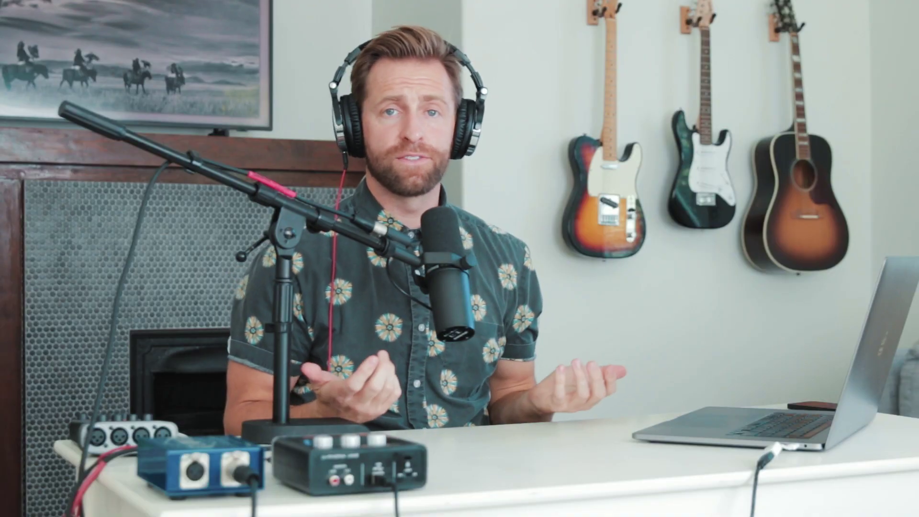
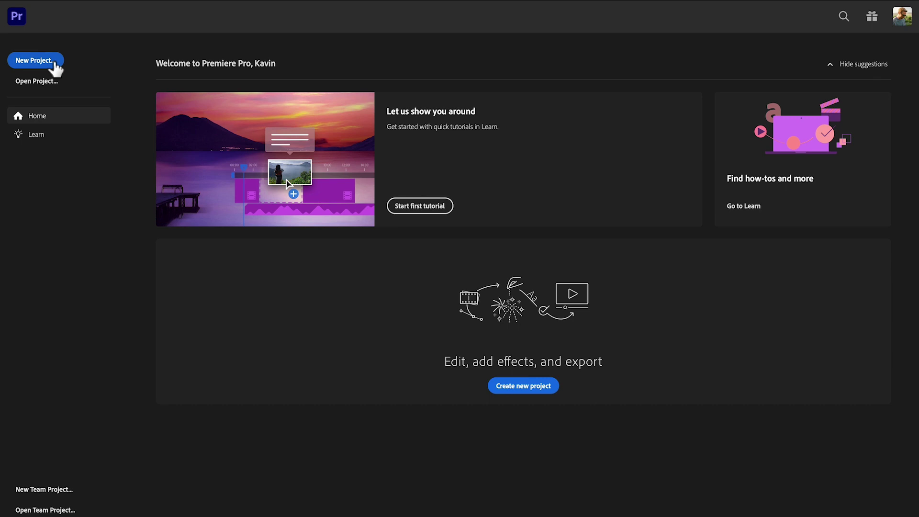
- Switch to Premiere Pro and create a new project named Premiere Pro Audio Test, saved on the Desktop
click(34, 60)
text(Premiere Pro Audio Test)
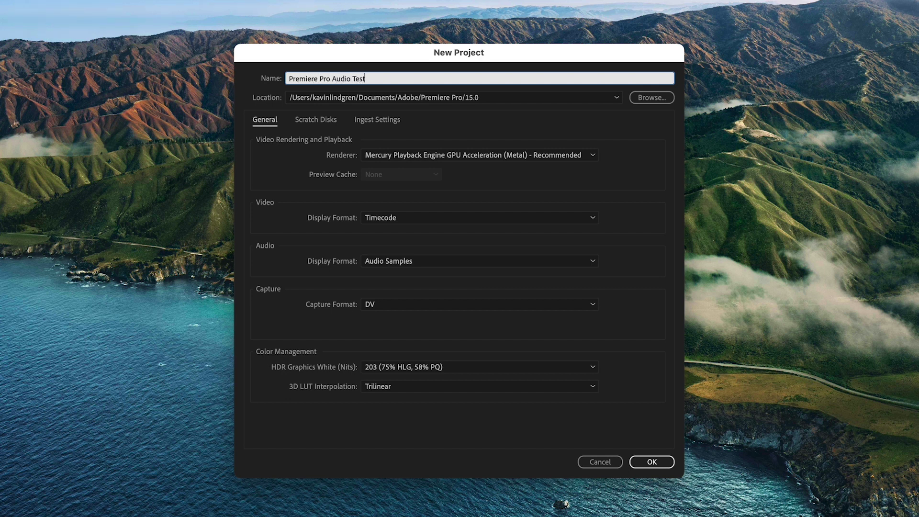
click(641, 99)
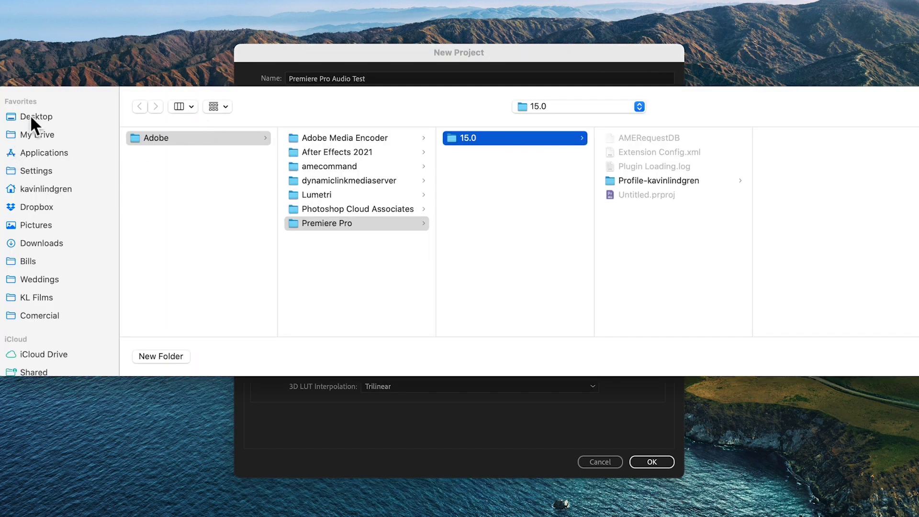
click(35, 117)
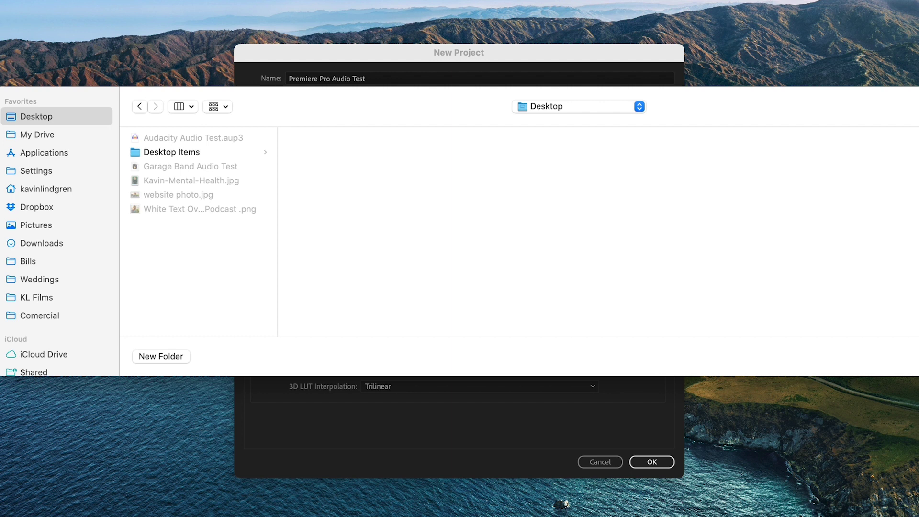
key(Return)
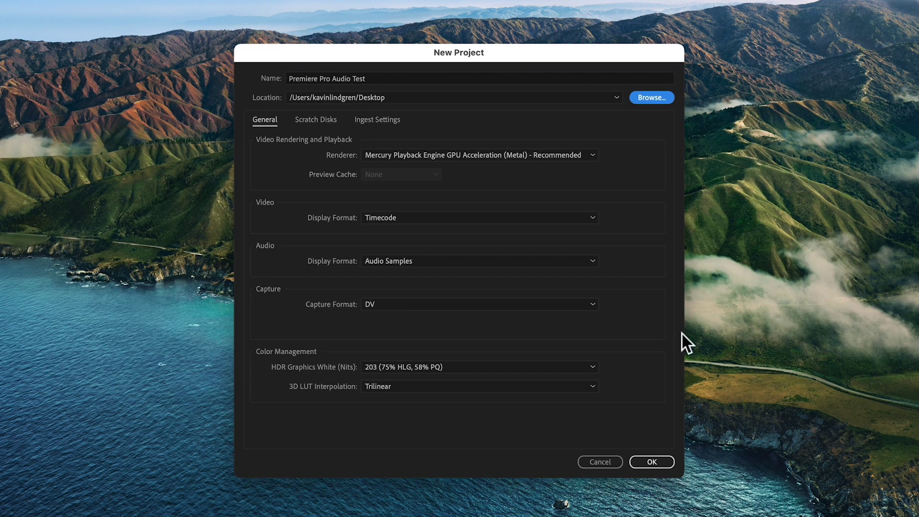
click(647, 462)
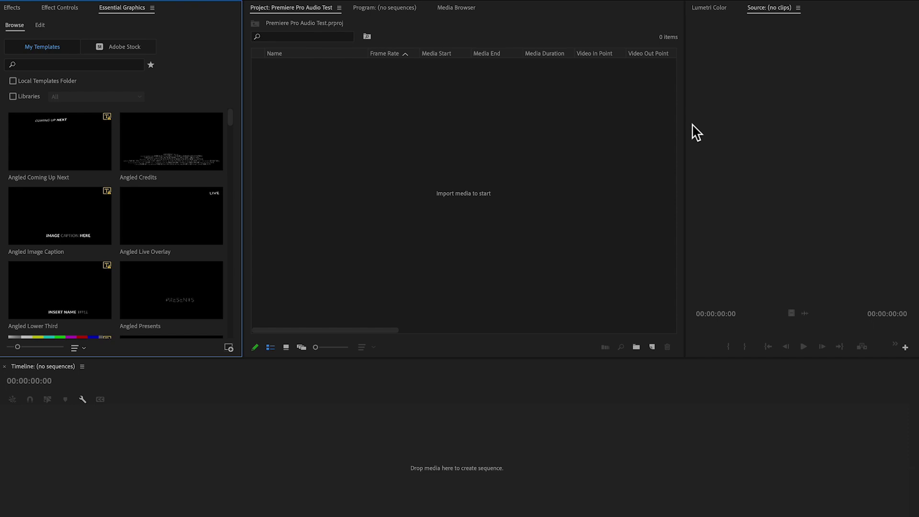
- Examine the Program, Media Browser and Project panels and the list of available workspaces
click(390, 7)
click(460, 7)
click(278, 8)
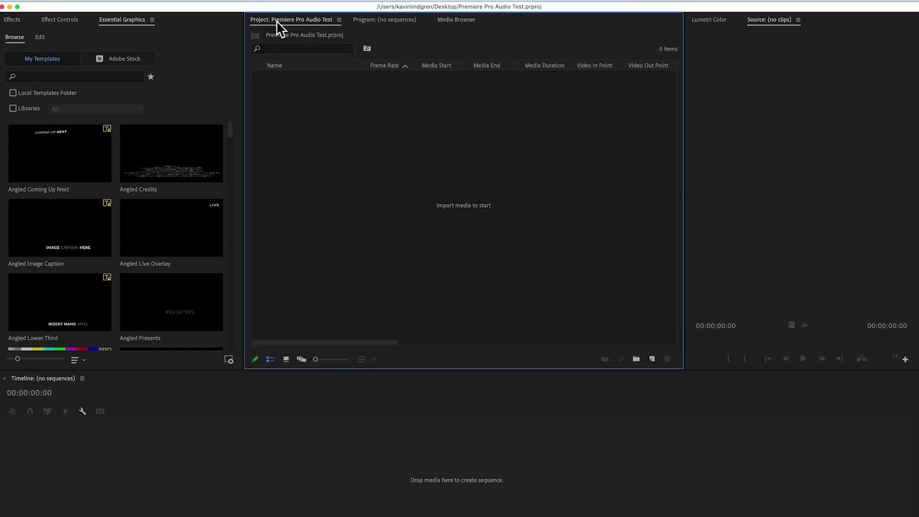
click(297, 2)
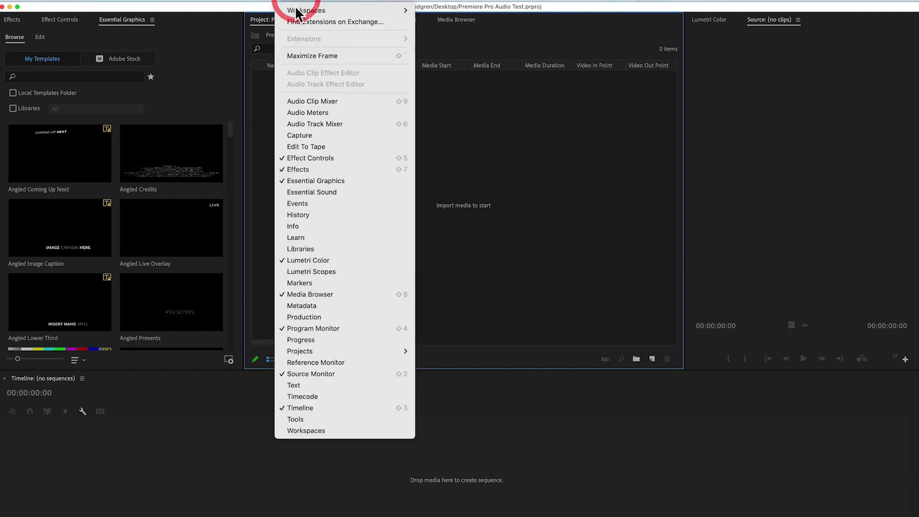
mouse_move(295, 8)
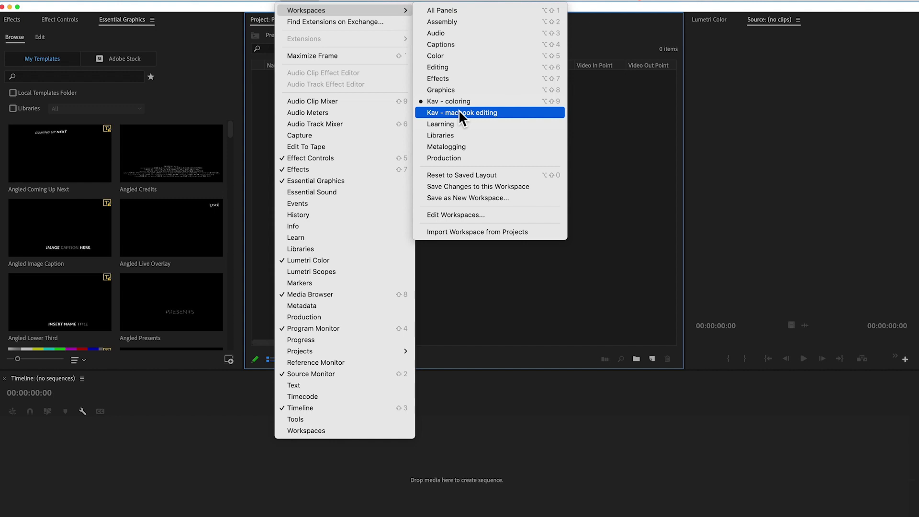
click(464, 249)
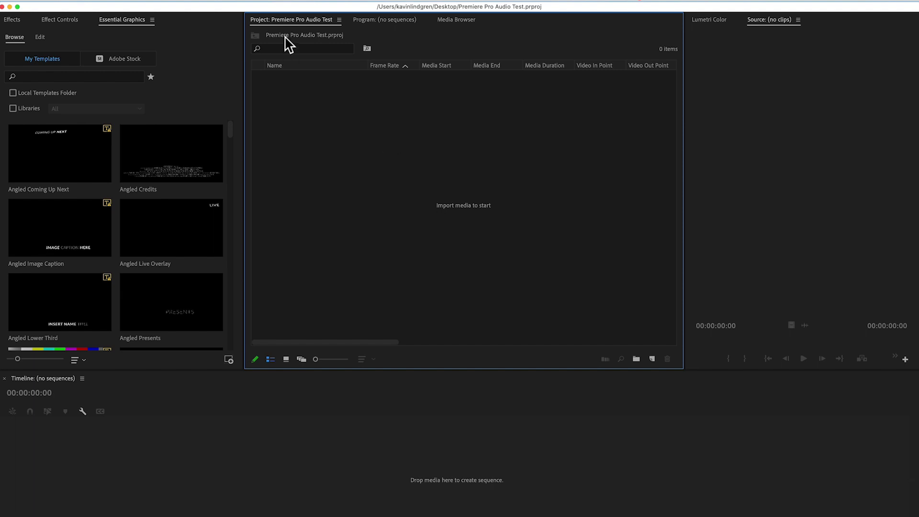
- Move the Project panel into the panel group that holds Effect Controls and Essential Graphics, and show Essential Graphics
drag(282, 18, 190, 22)
click(172, 22)
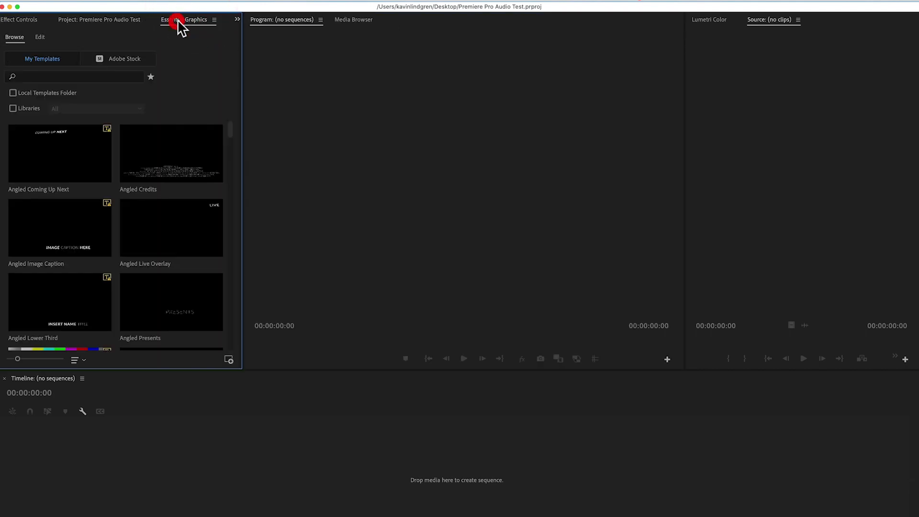
- Close the Essential Graphics and Effect Controls panels so the group keeps only Effects and Project
click(214, 20)
click(224, 31)
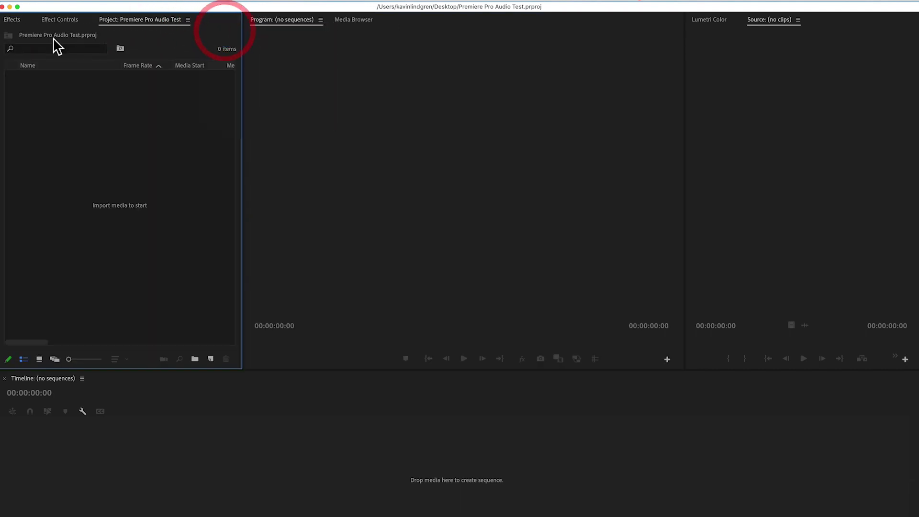
click(57, 19)
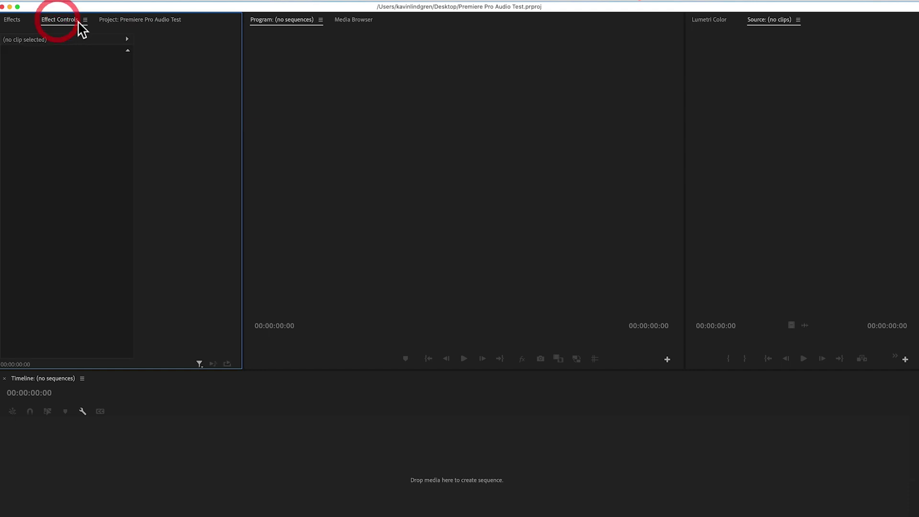
click(85, 20)
click(93, 31)
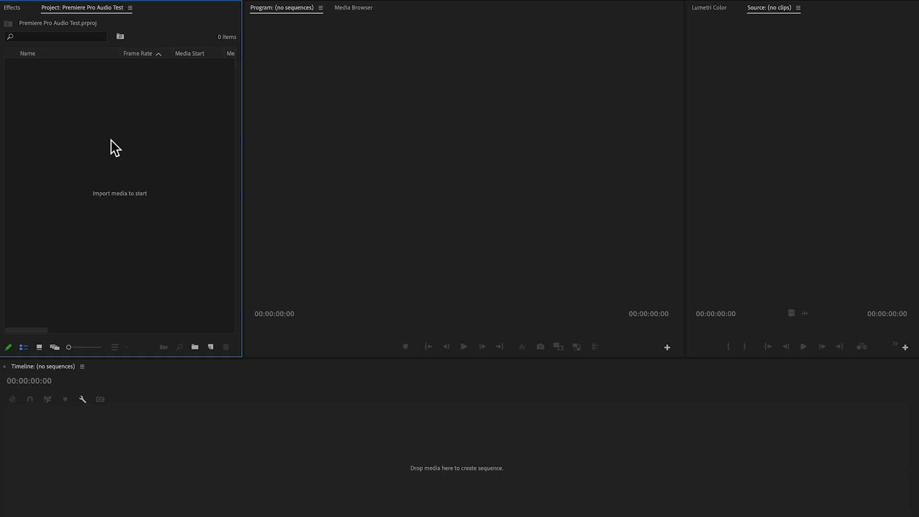
- Create a sequence named Audio Test from the DSLR 1080p24 preset and open it in the timeline
click(111, 141)
key(super+n)
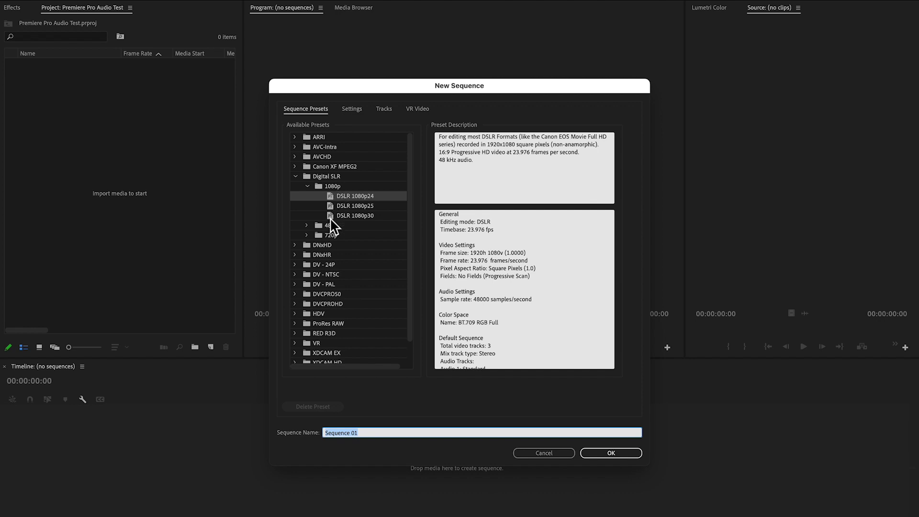
scroll(321, 269, down, 2)
scroll(323, 277, up, 2)
text(Audio)
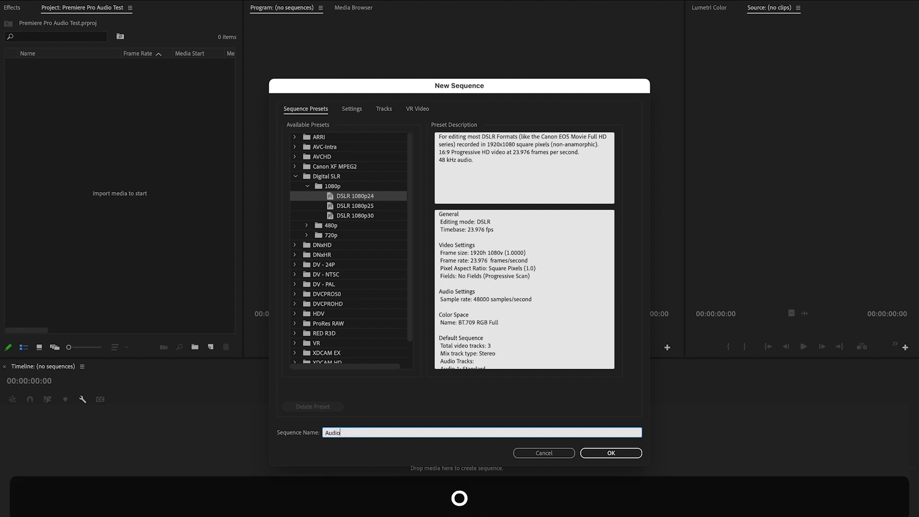
text( Testw)
key(BackSpace)
click(609, 454)
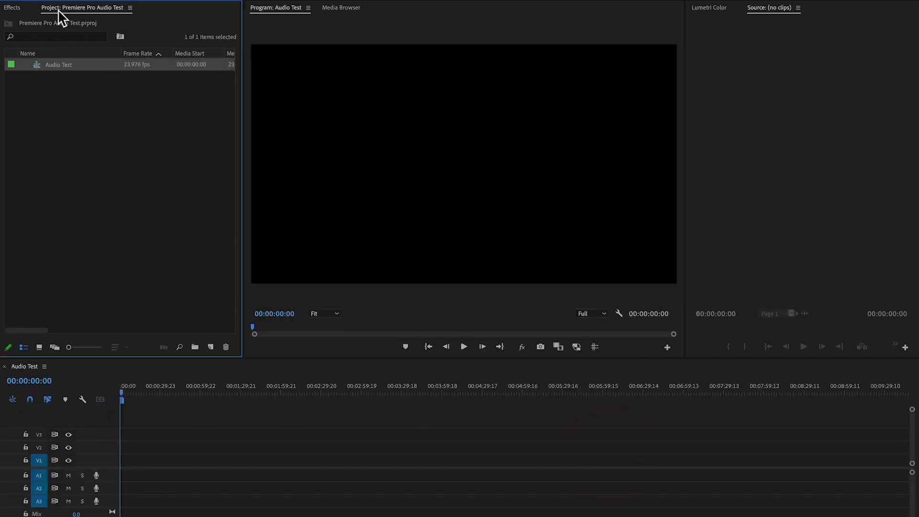
click(56, 64)
click(57, 76)
double_click(58, 68)
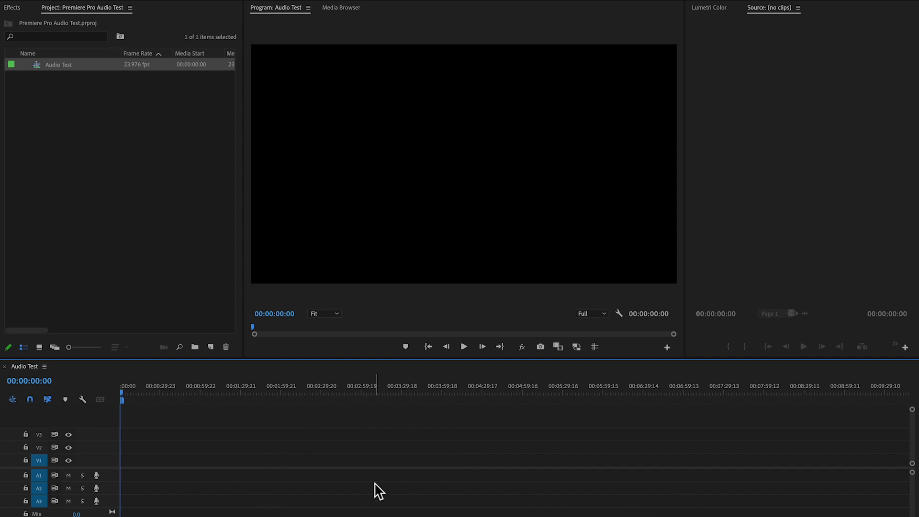
- Set the default audio hardware input to USB Audio CODEC, accept the device change and save the preferences
mouse_move(61, 19)
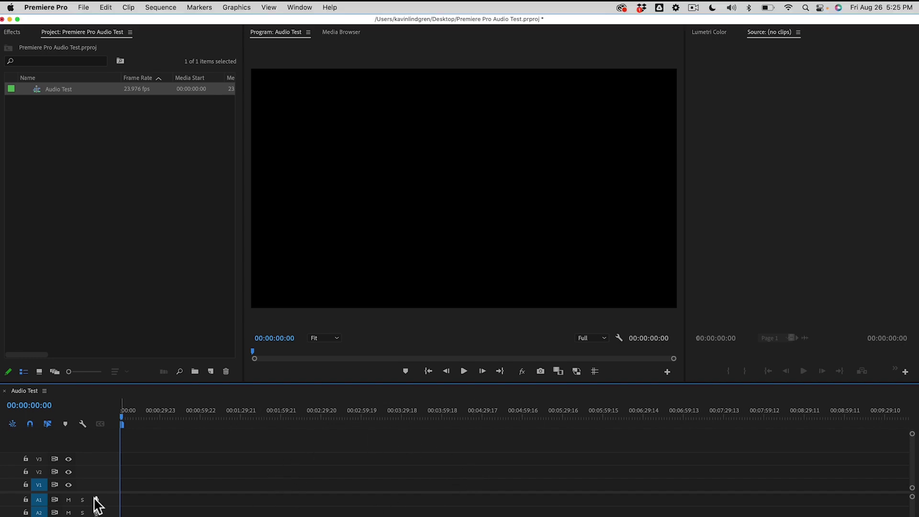
click(48, 7)
mouse_move(51, 35)
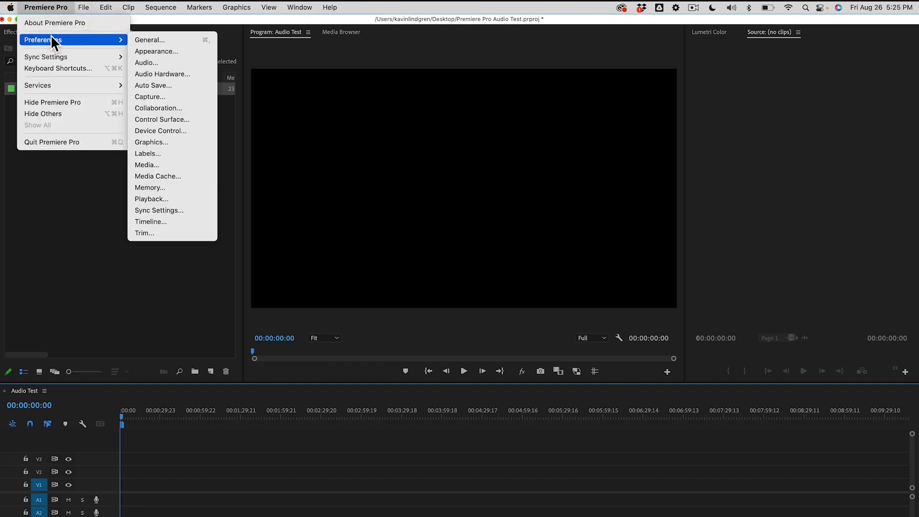
click(168, 74)
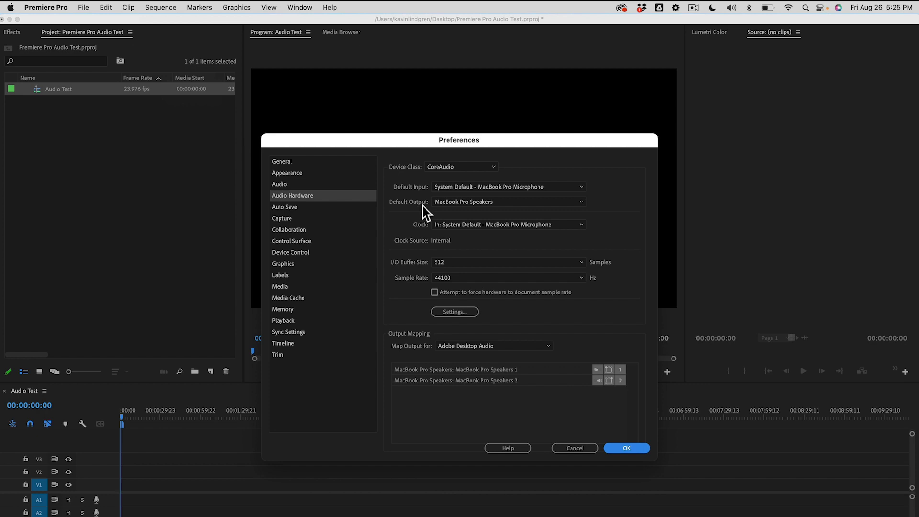
click(454, 187)
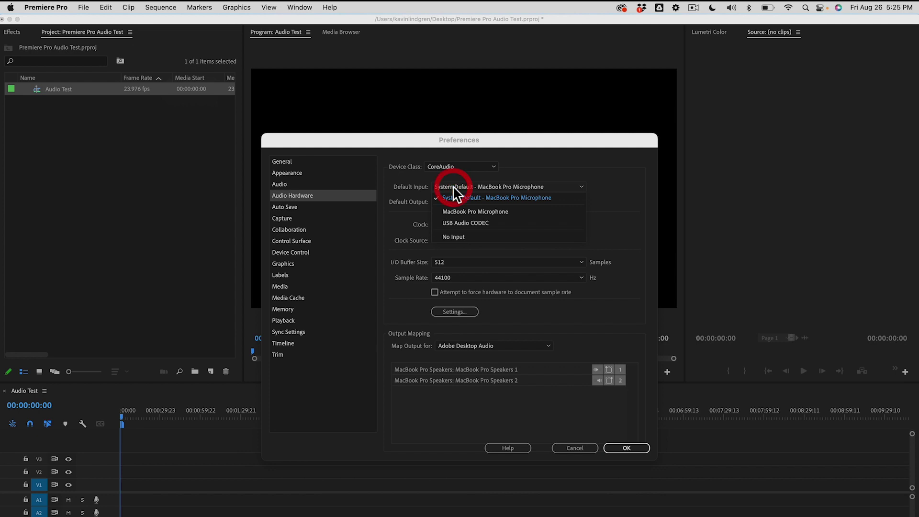
click(463, 224)
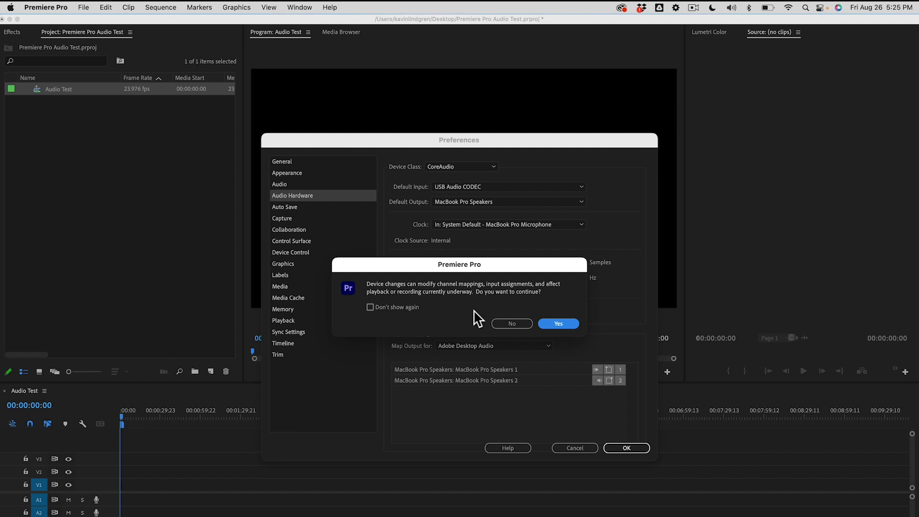
click(558, 325)
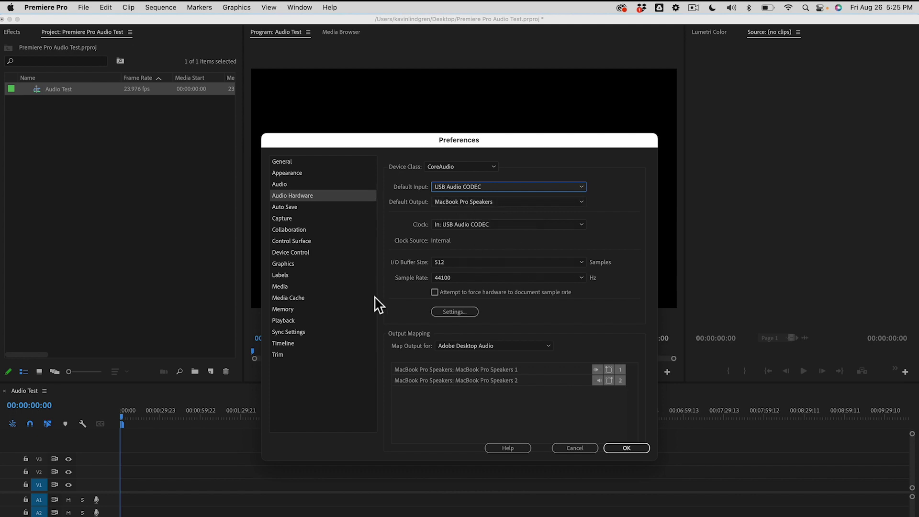
click(625, 447)
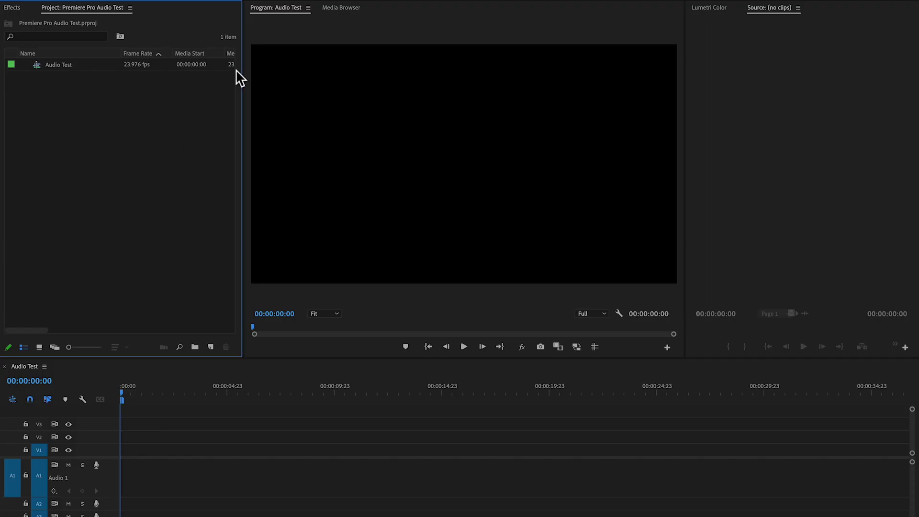
- Show the audio meters and record a voice-over take of about 12 seconds on audio track A1
click(294, 1)
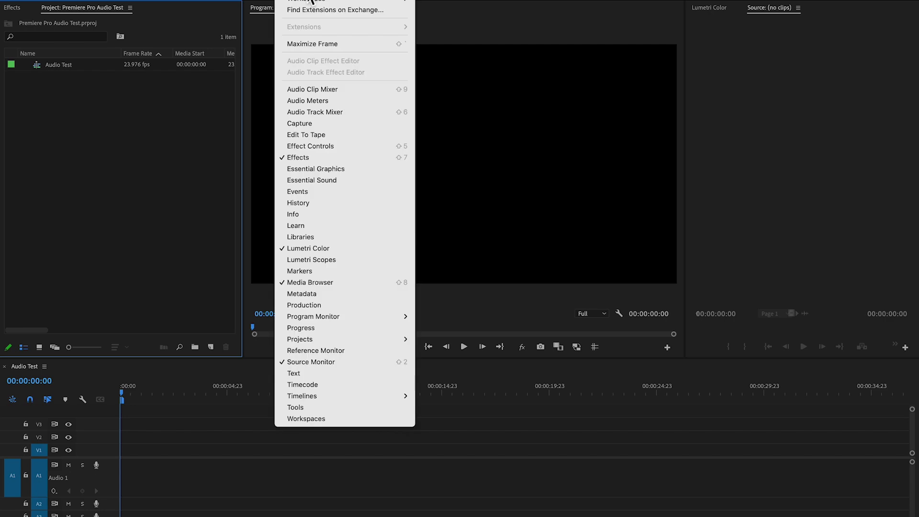
click(310, 101)
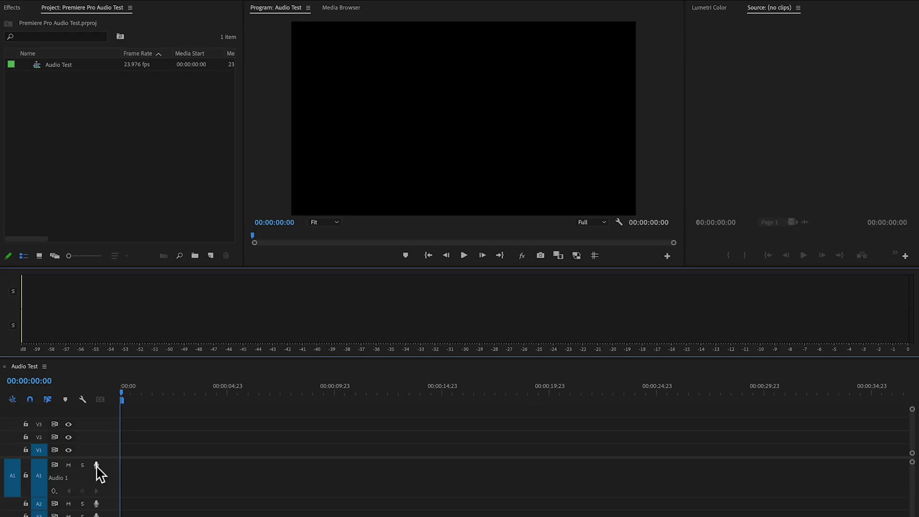
click(96, 465)
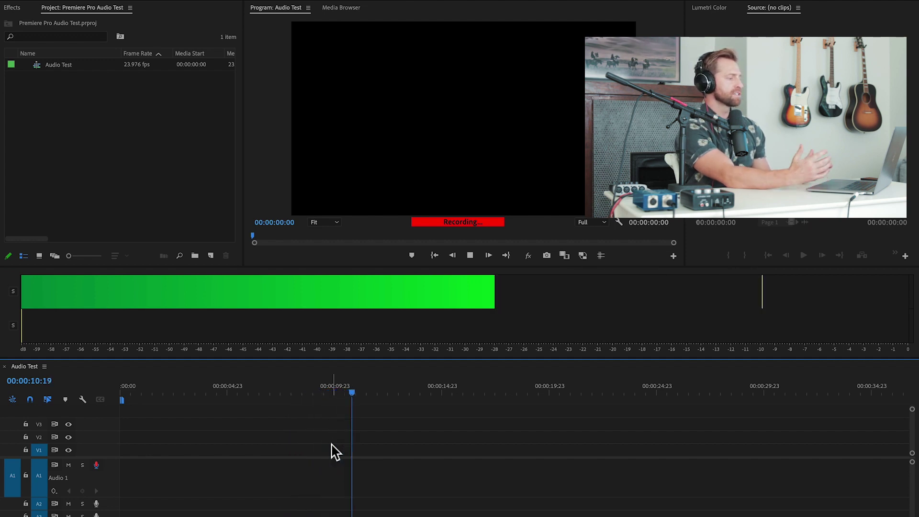
key(space)
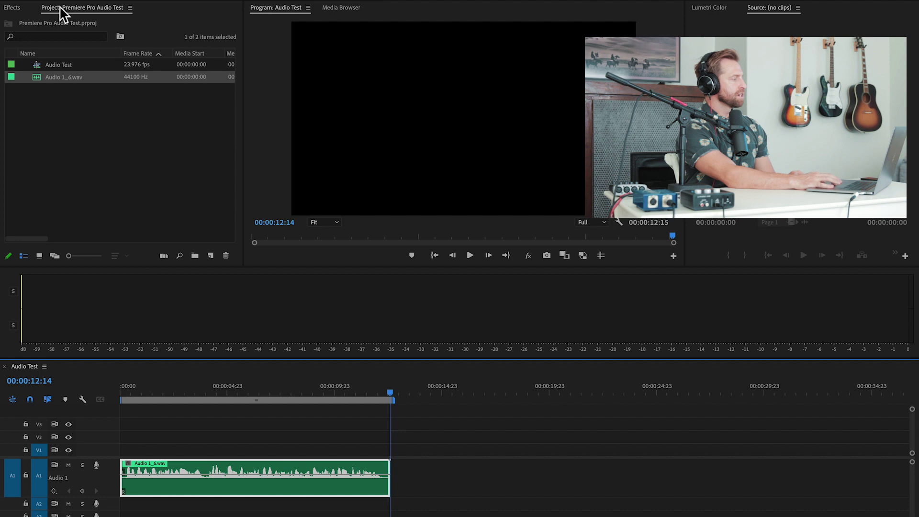
- Open the recorded Audio 1_6.wav clip in the Source monitor and sort the project items by name
click(57, 90)
click(55, 63)
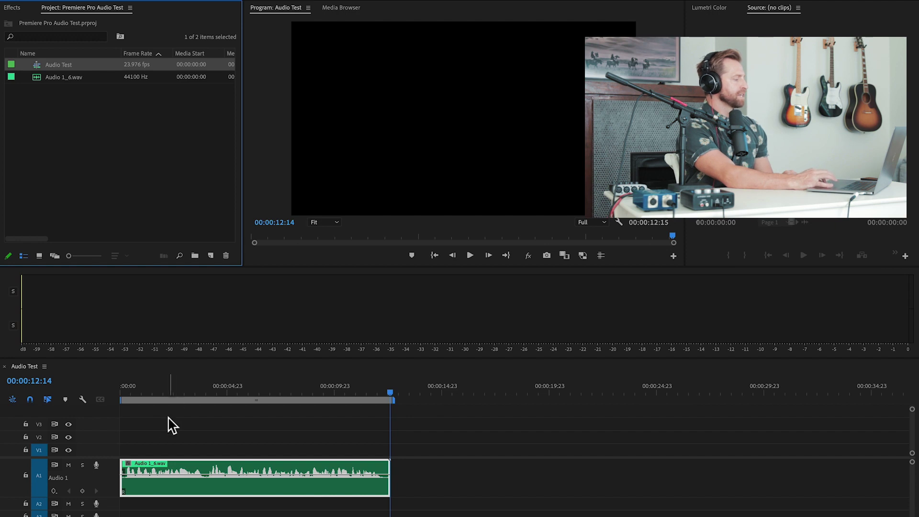
click(60, 78)
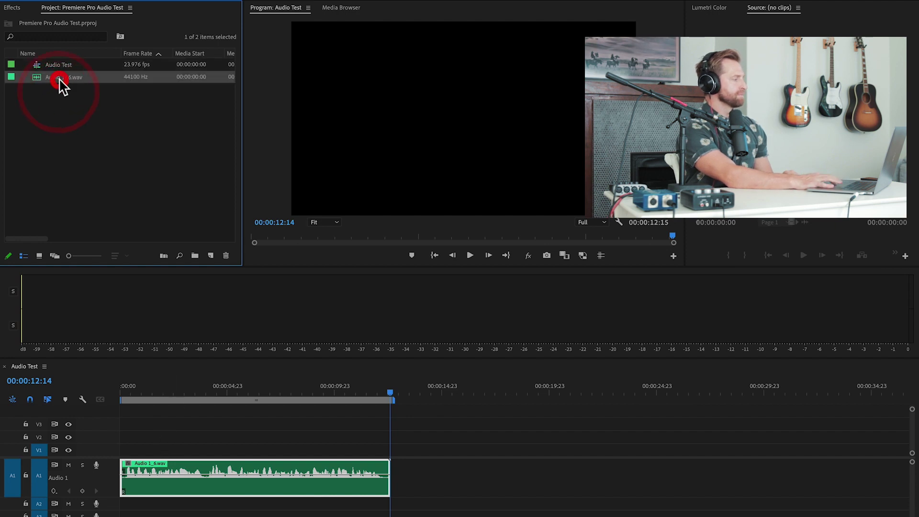
click(54, 53)
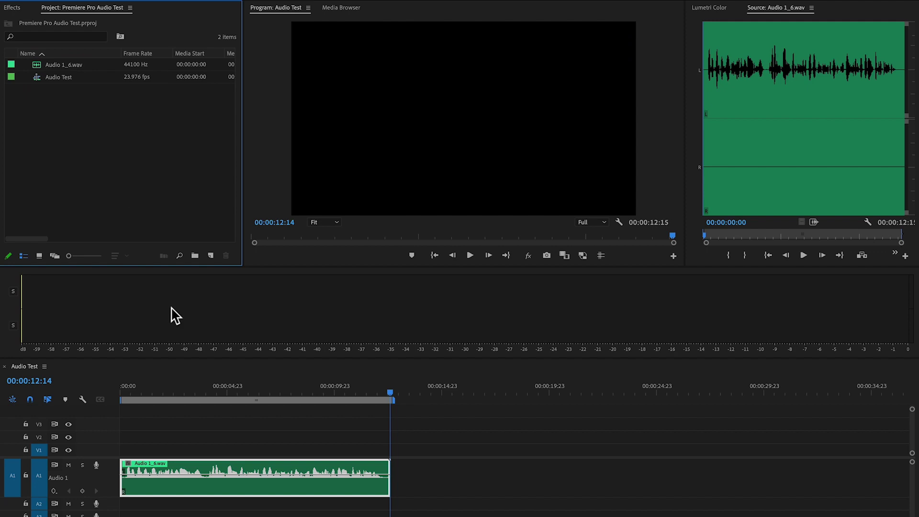
- Play back the recorded take in the Audio Test timeline from the beginning
click(82, 390)
key(space)
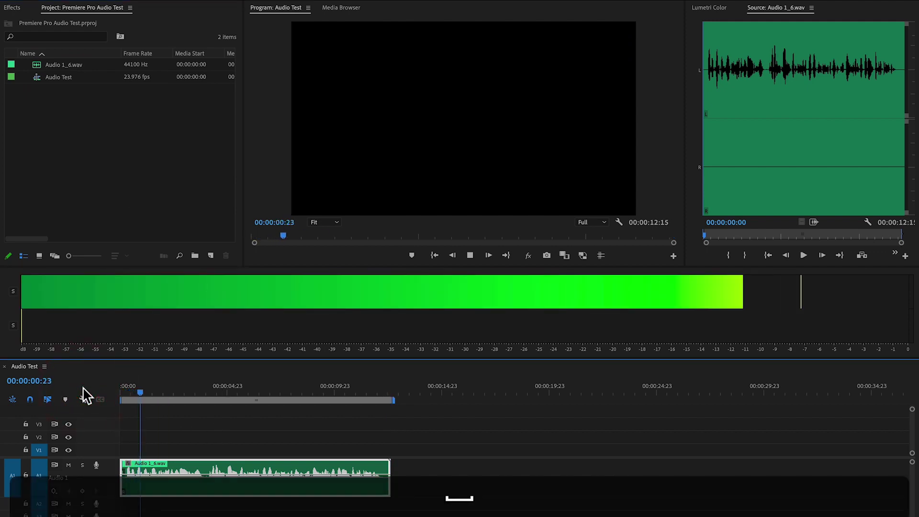